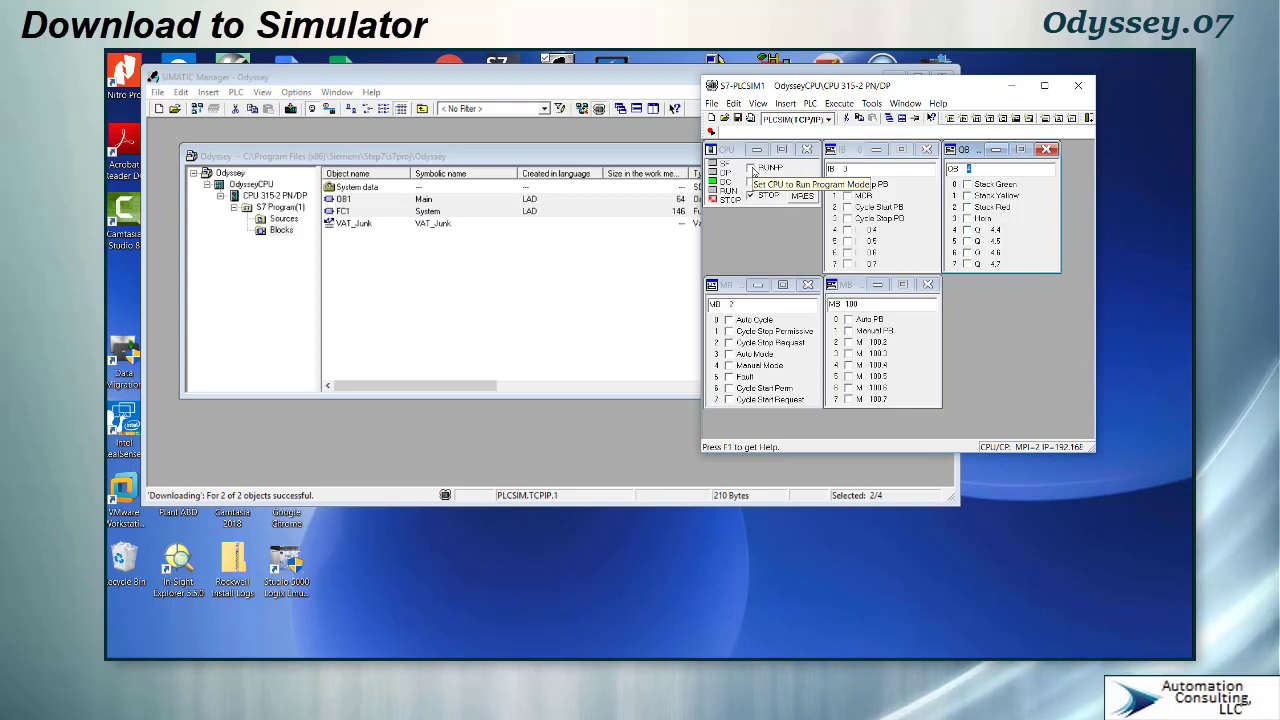
# Set the simulated CPU in S7-PLCSIM to RUN-P mode
pyautogui.click(752, 169)
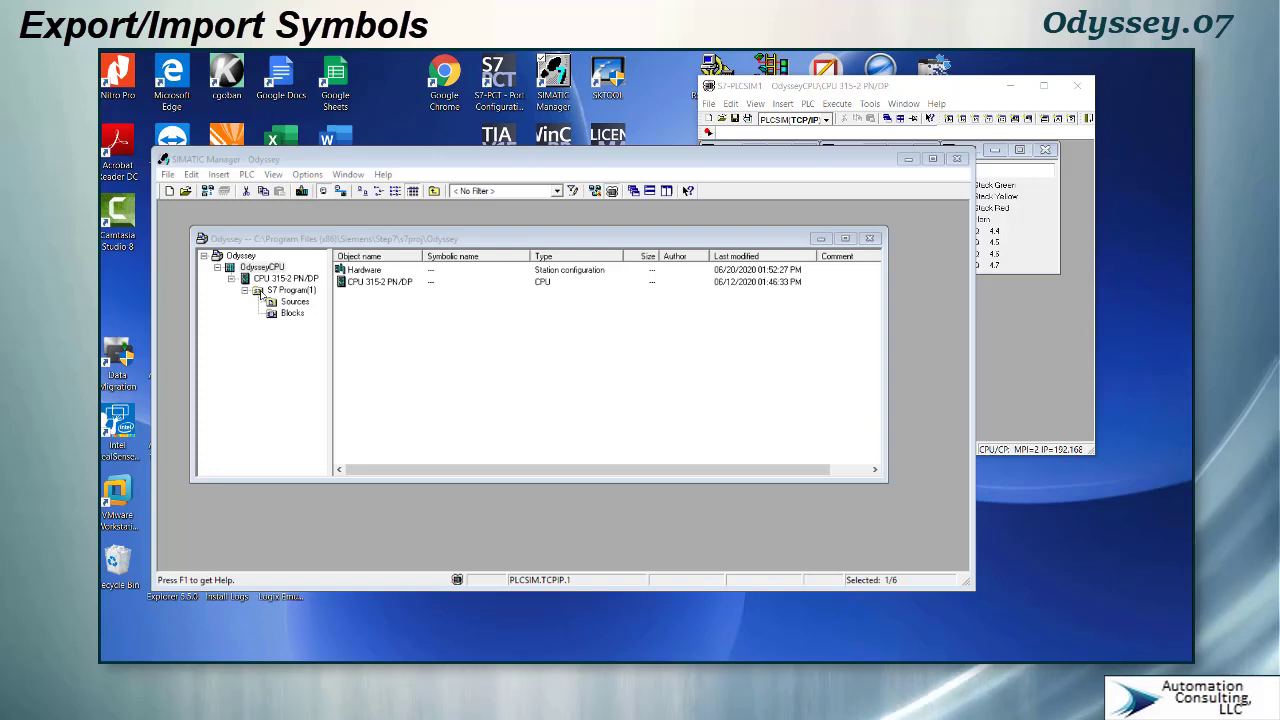
# Switch to SIMATIC Manager and open the Symbols table of S7 Program(1) in the Odyssey project
pyautogui.click(264, 290)
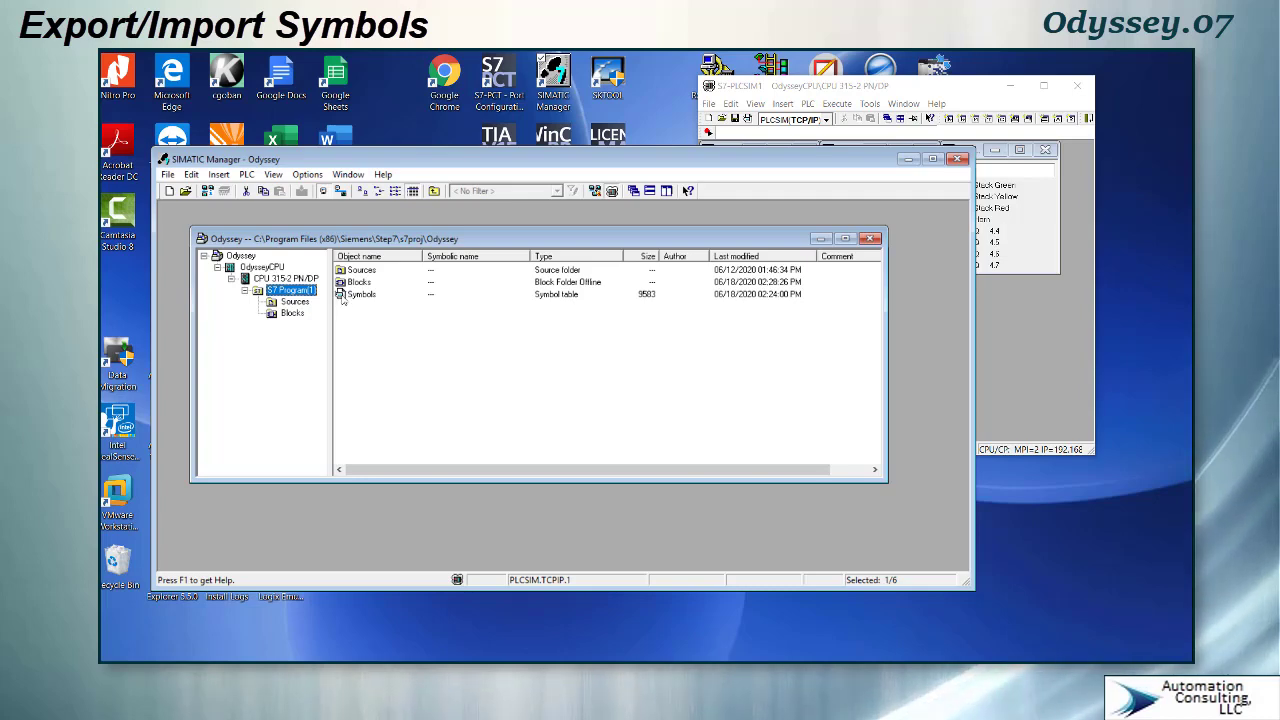
pyautogui.click(346, 296)
pyautogui.doubleClick(341, 294)
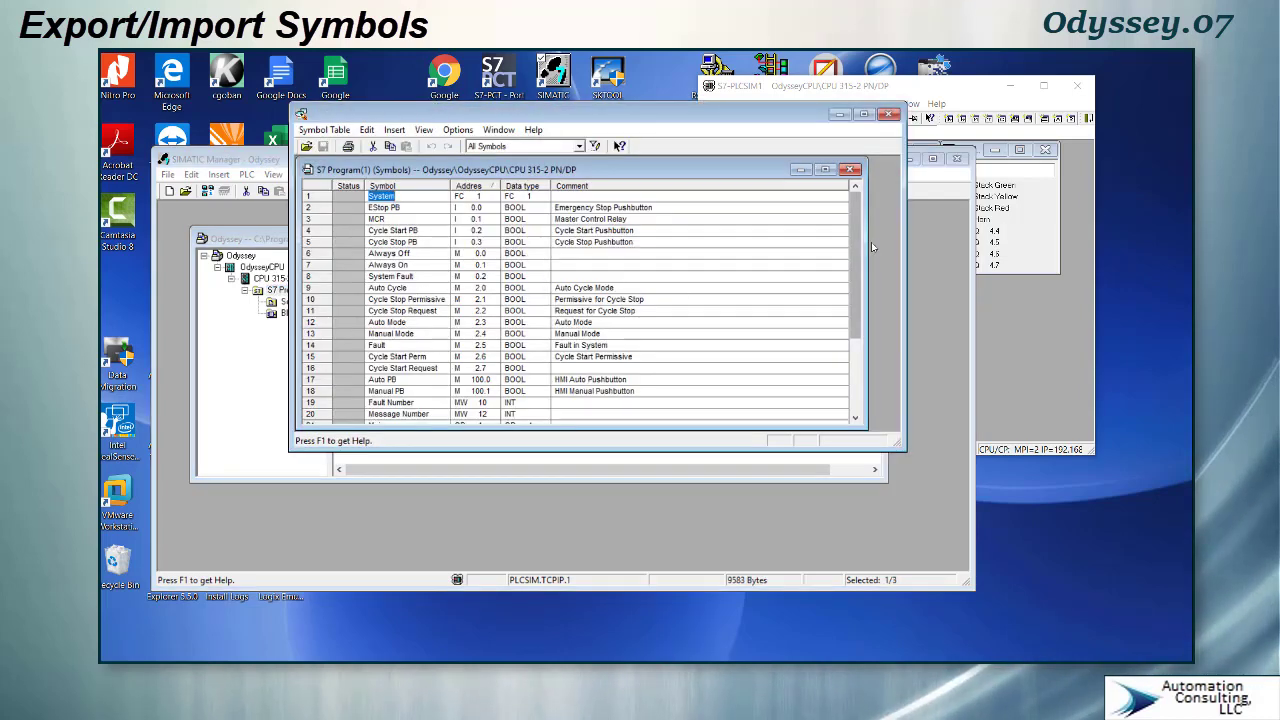
pyautogui.moveTo(855, 331); pyautogui.dragTo(877, 317)
# Export the symbol table to the S_Odyssey folder in Data Interchange Format (*.DIF) under the file name OdysseySymbols
pyautogui.click(322, 130)
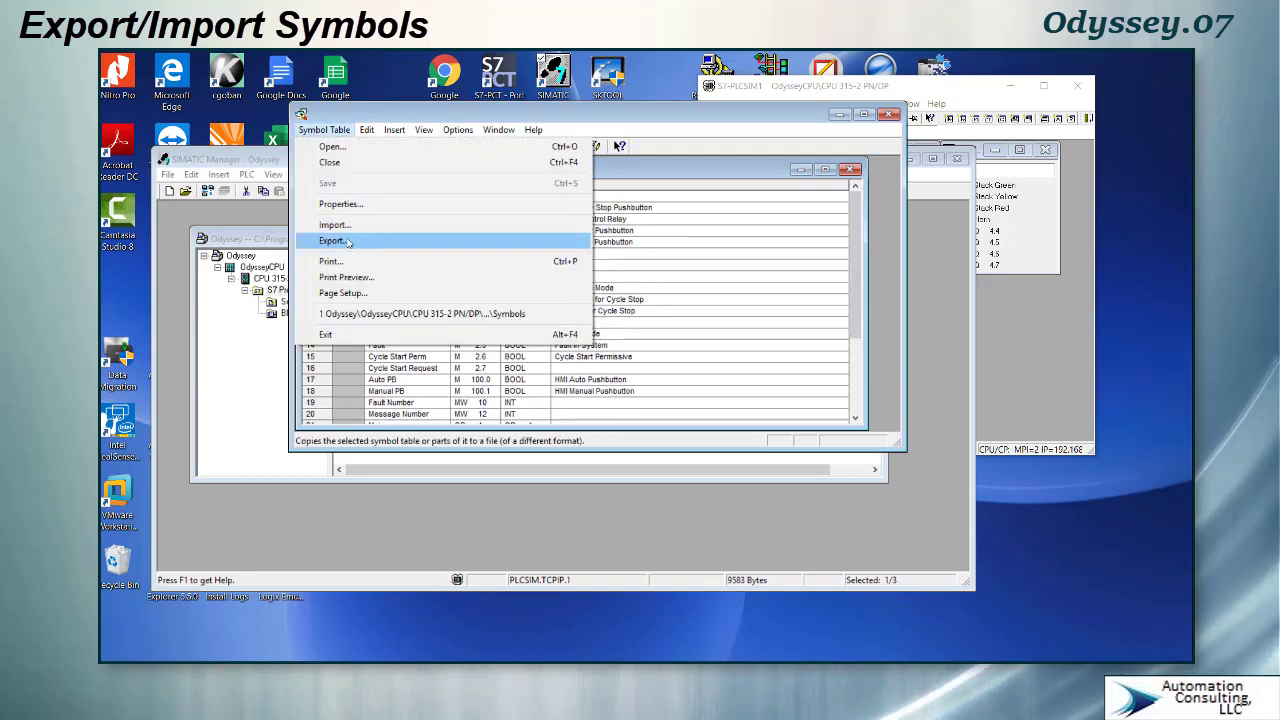
pyautogui.click(347, 242)
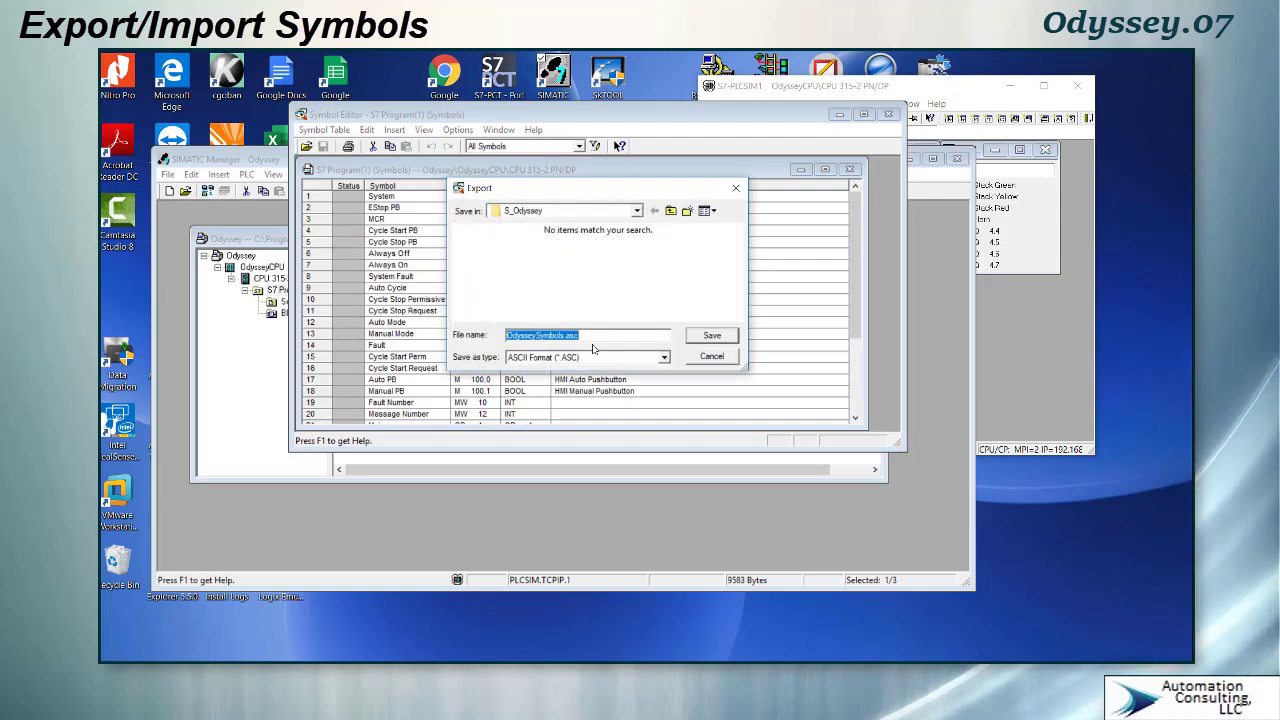
pyautogui.click(664, 357)
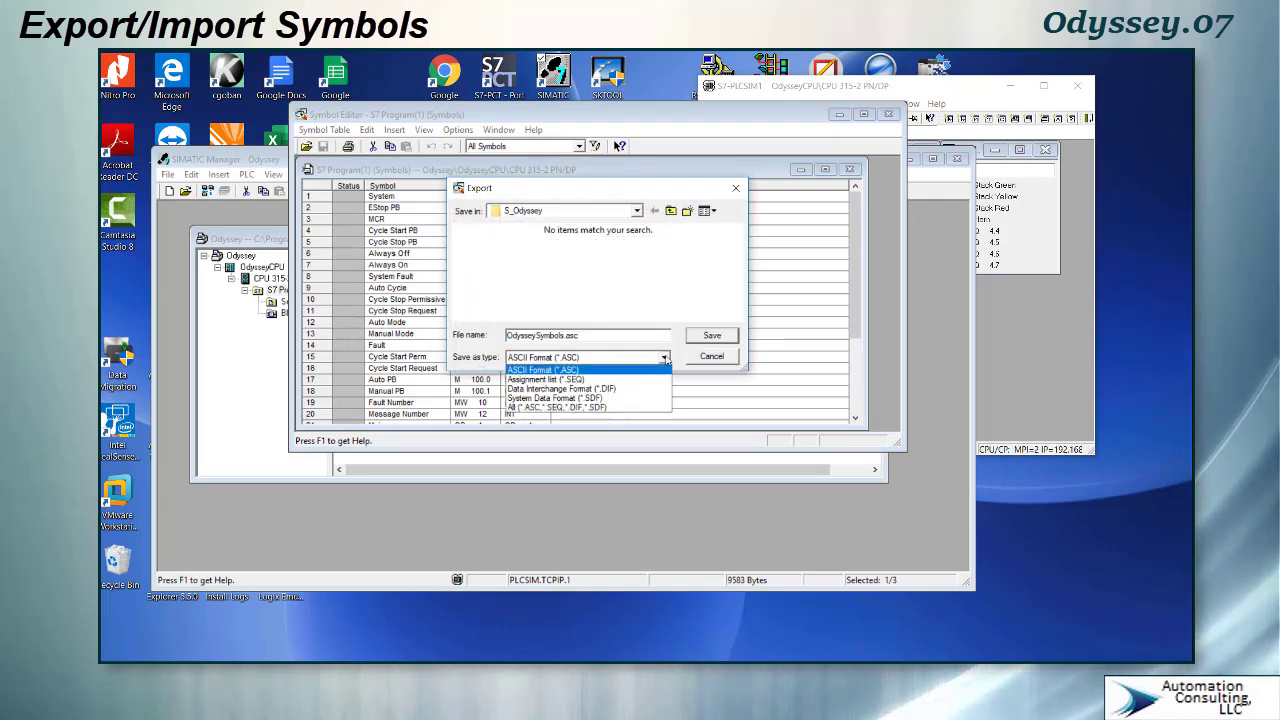
pyautogui.click(611, 389)
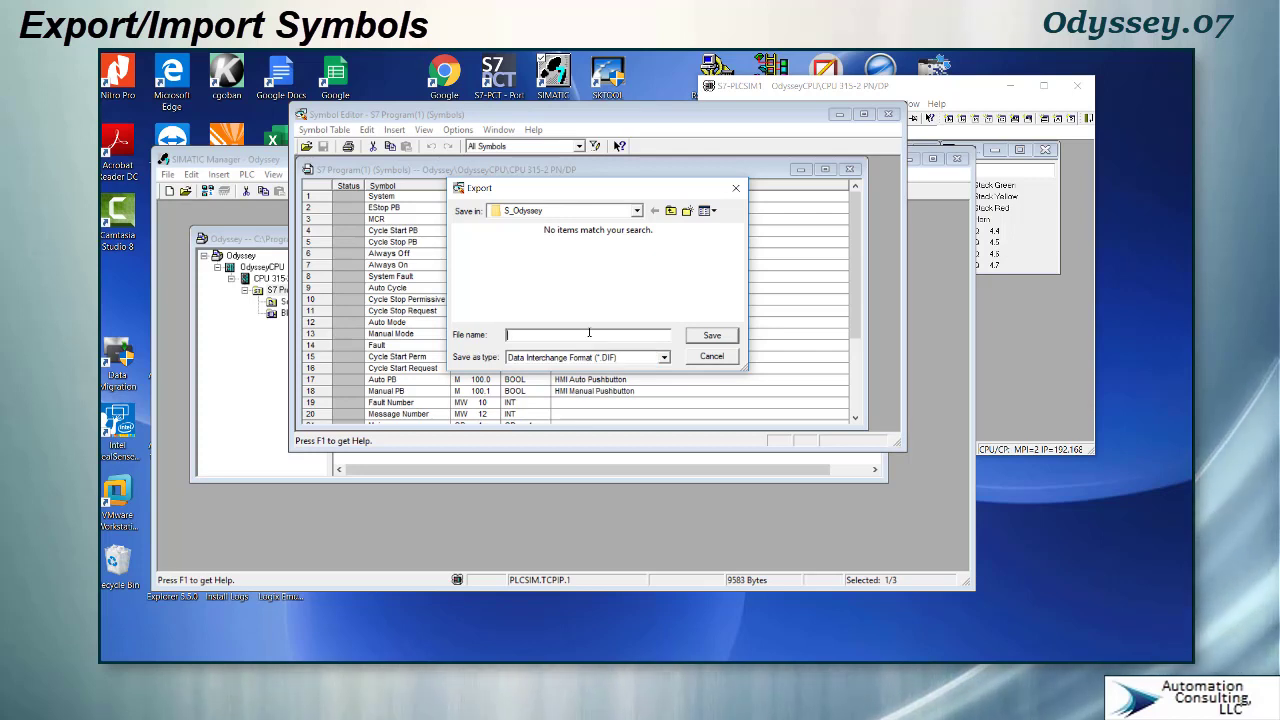
pyautogui.write('Odys')
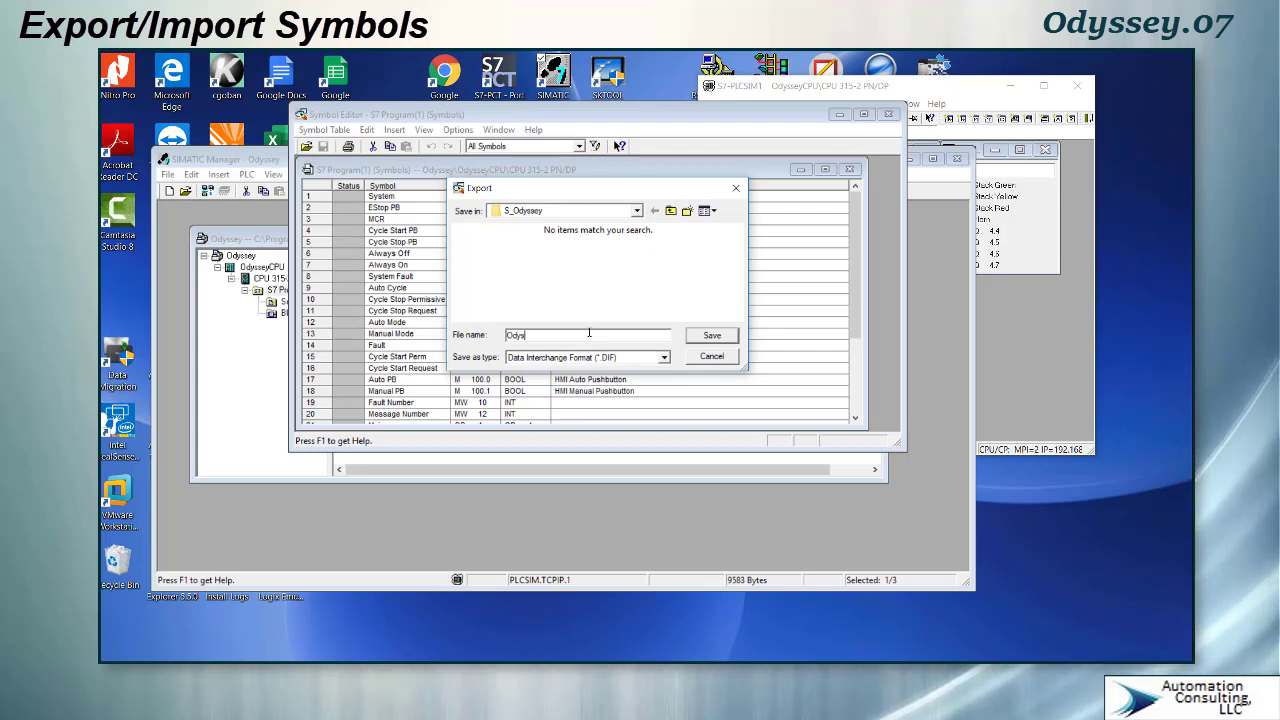
pyautogui.write('seySymbols')
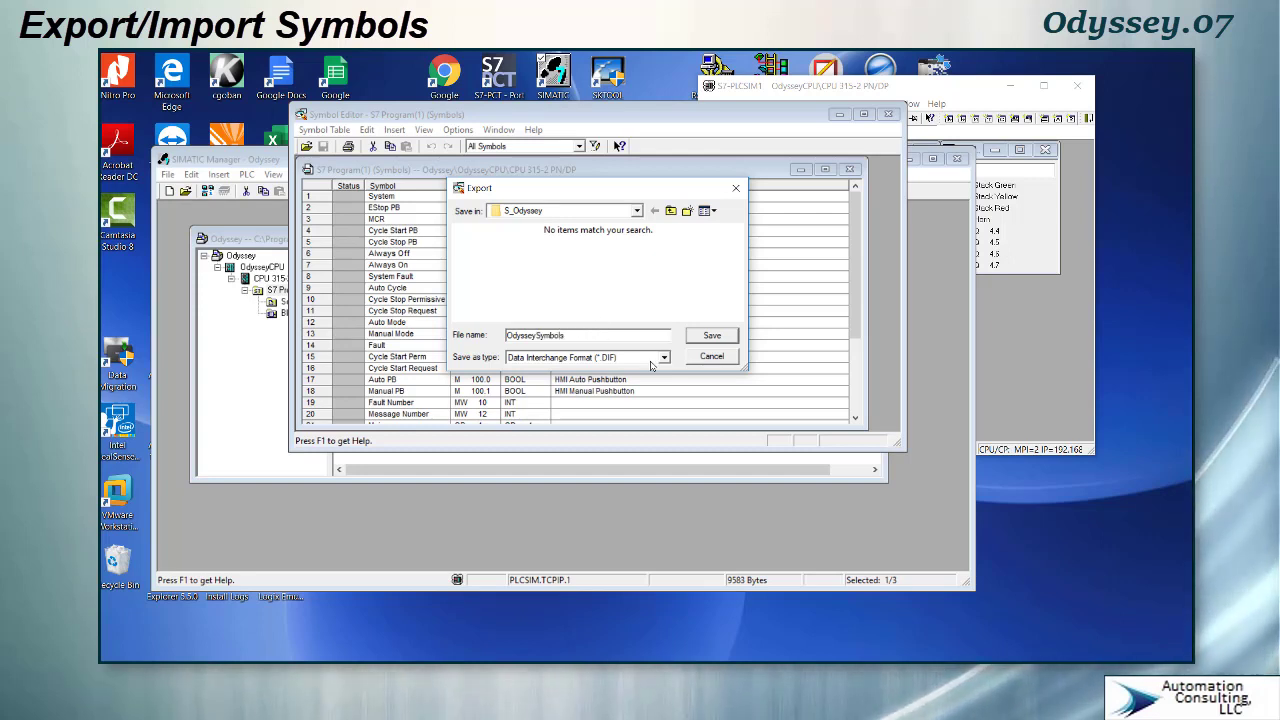
pyautogui.click(711, 335)
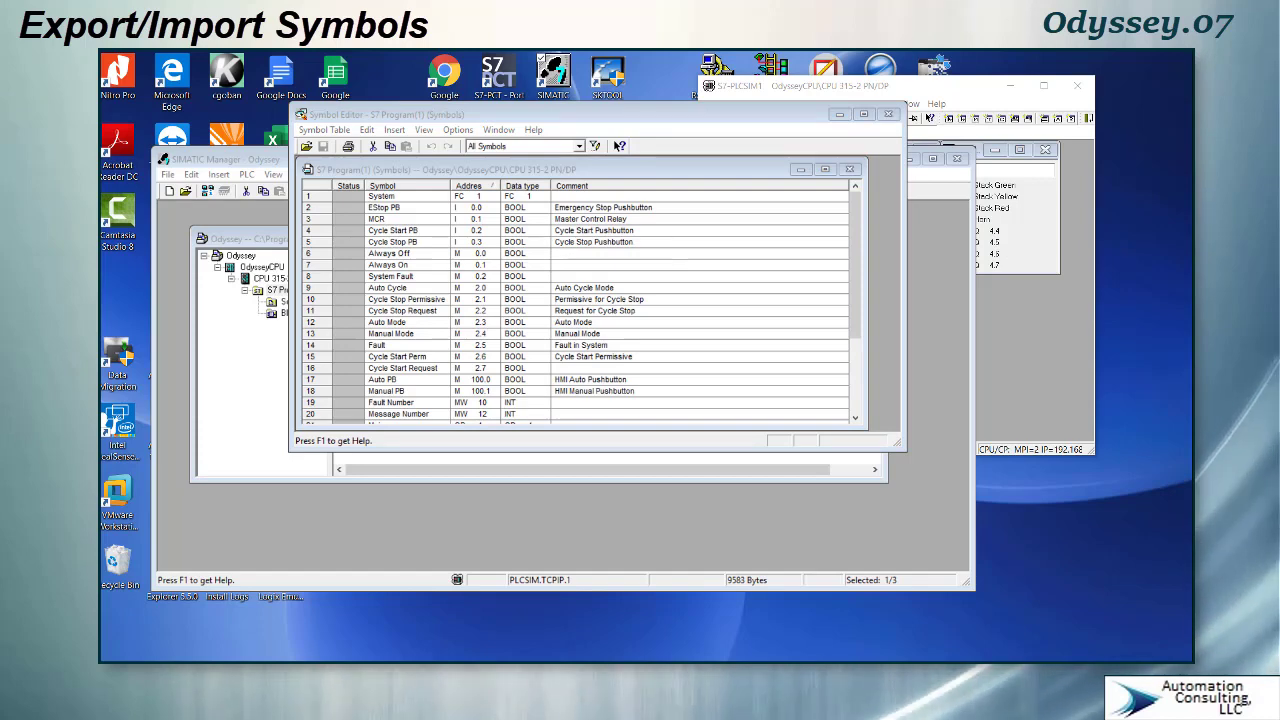
# Switch to Excel and open the most recent OdysseySymbols file
pyautogui.moveTo(595, 253); pyautogui.dragTo(582, 181)
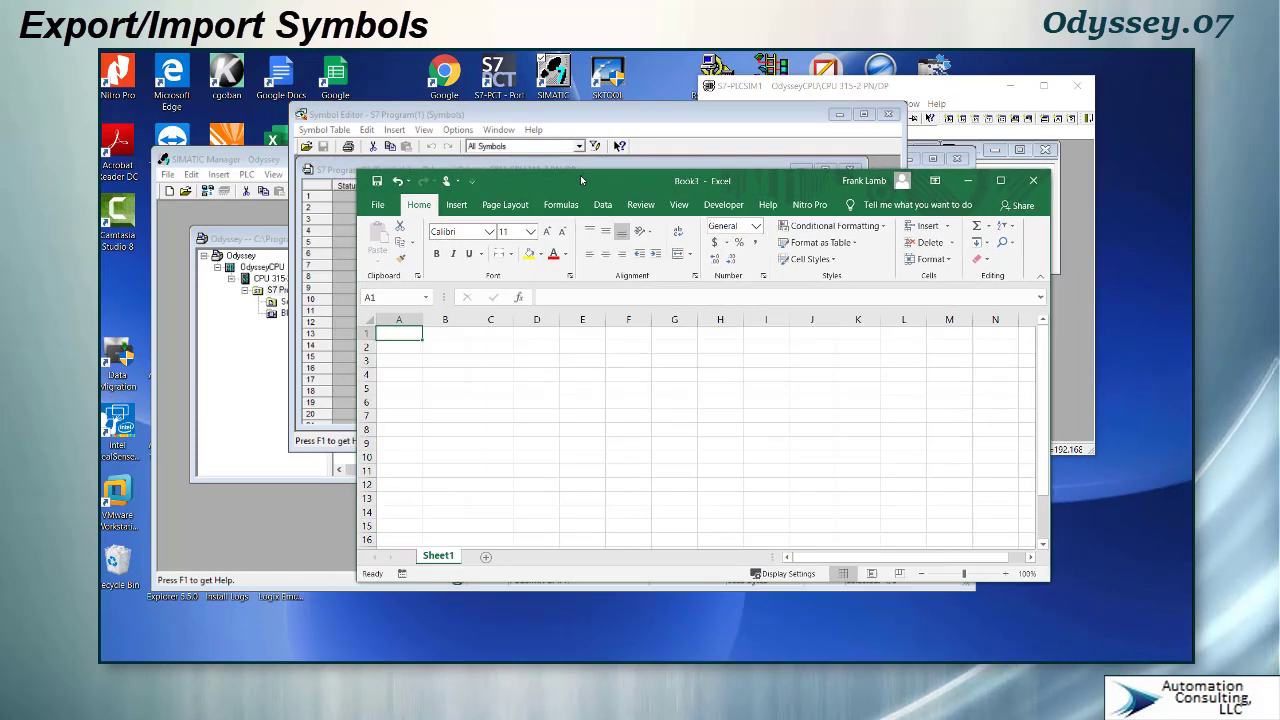
pyautogui.click(380, 205)
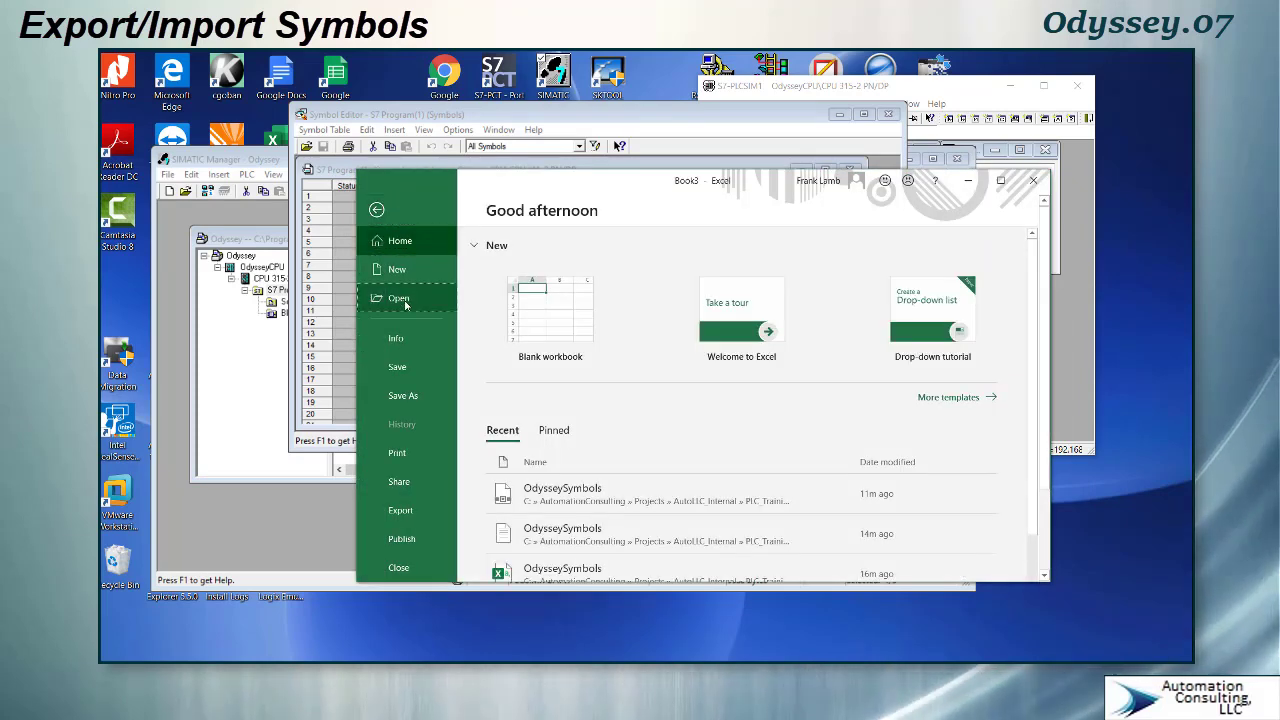
pyautogui.click(400, 299)
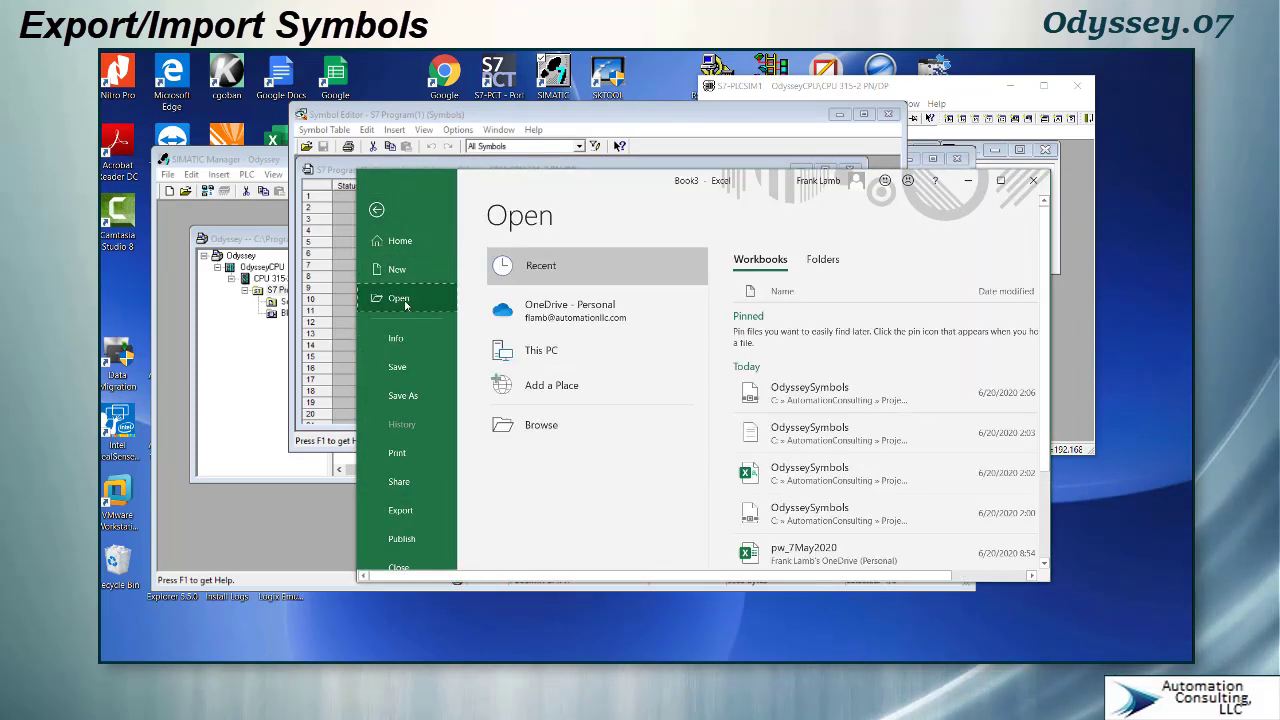
pyautogui.click(788, 393)
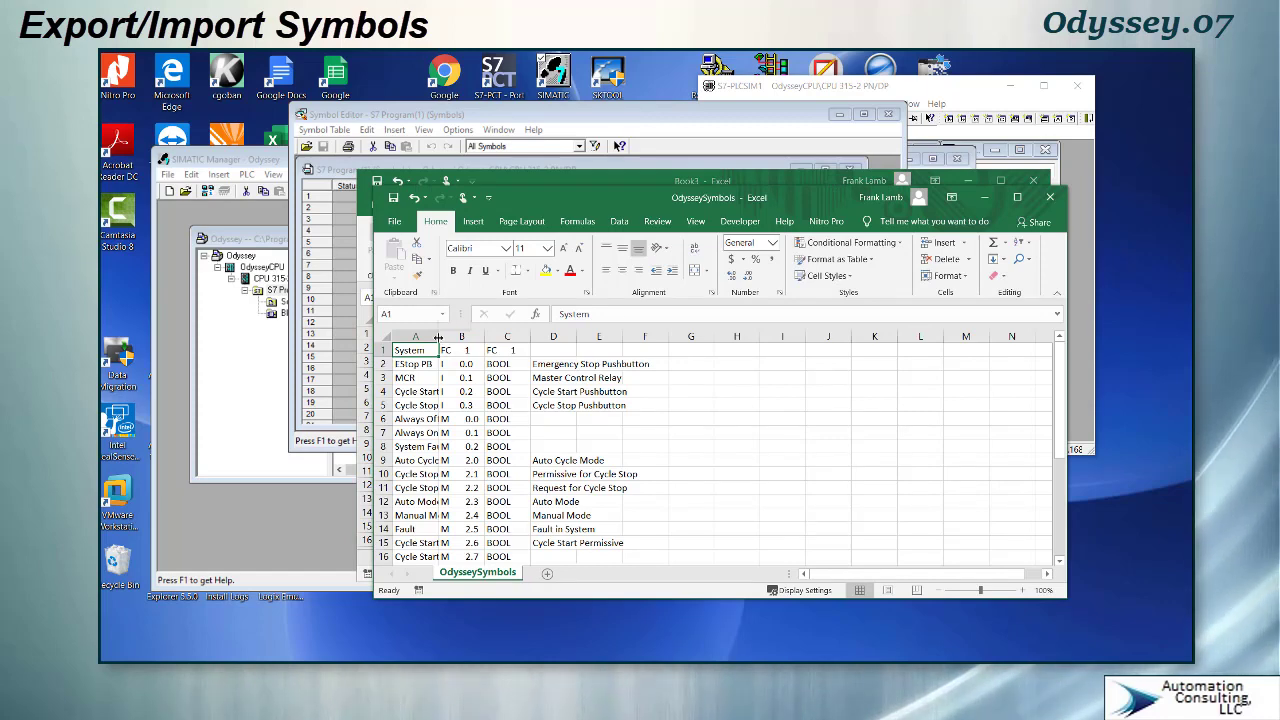
# Widen column A to fit the full symbol names and close the blank workbook behind the symbols file
pyautogui.moveTo(438, 337); pyautogui.dragTo(536, 340)
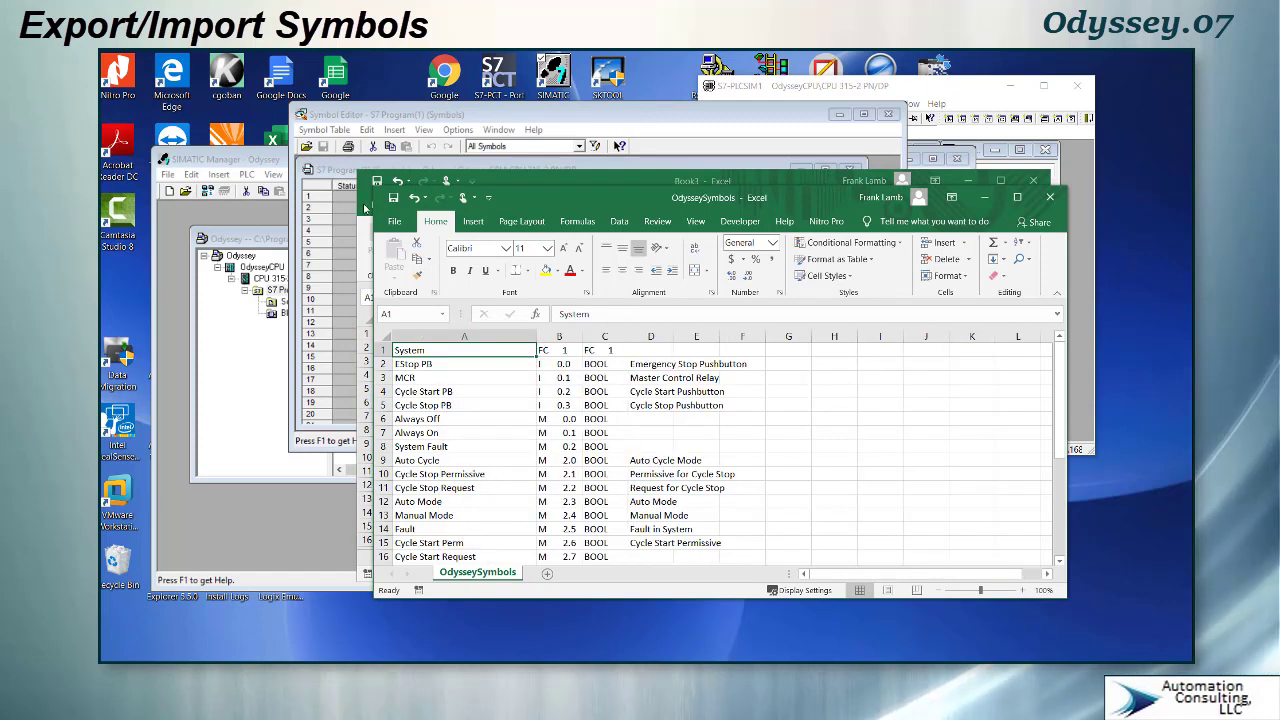
pyautogui.click(365, 209)
pyautogui.click(1032, 183)
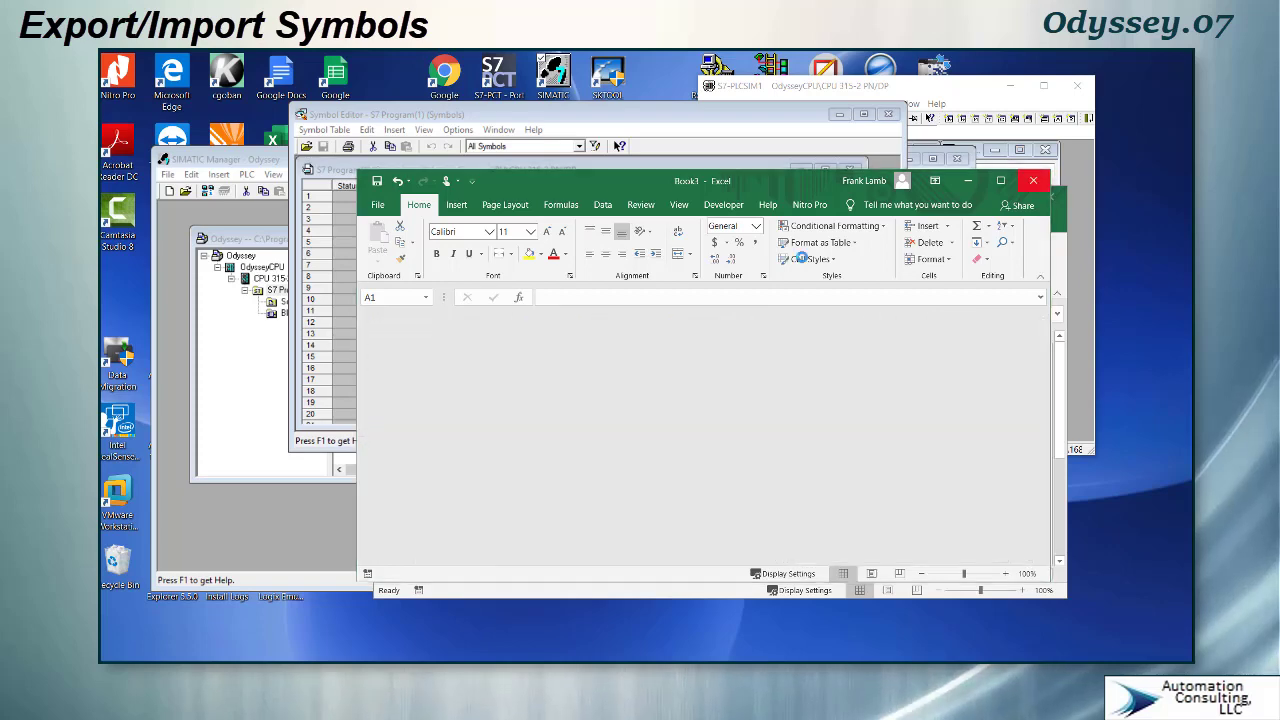
# Adjust the widths of the address and comment columns in OdysseySymbols so that their entries fit
pyautogui.scroll(-6, 511, 446)
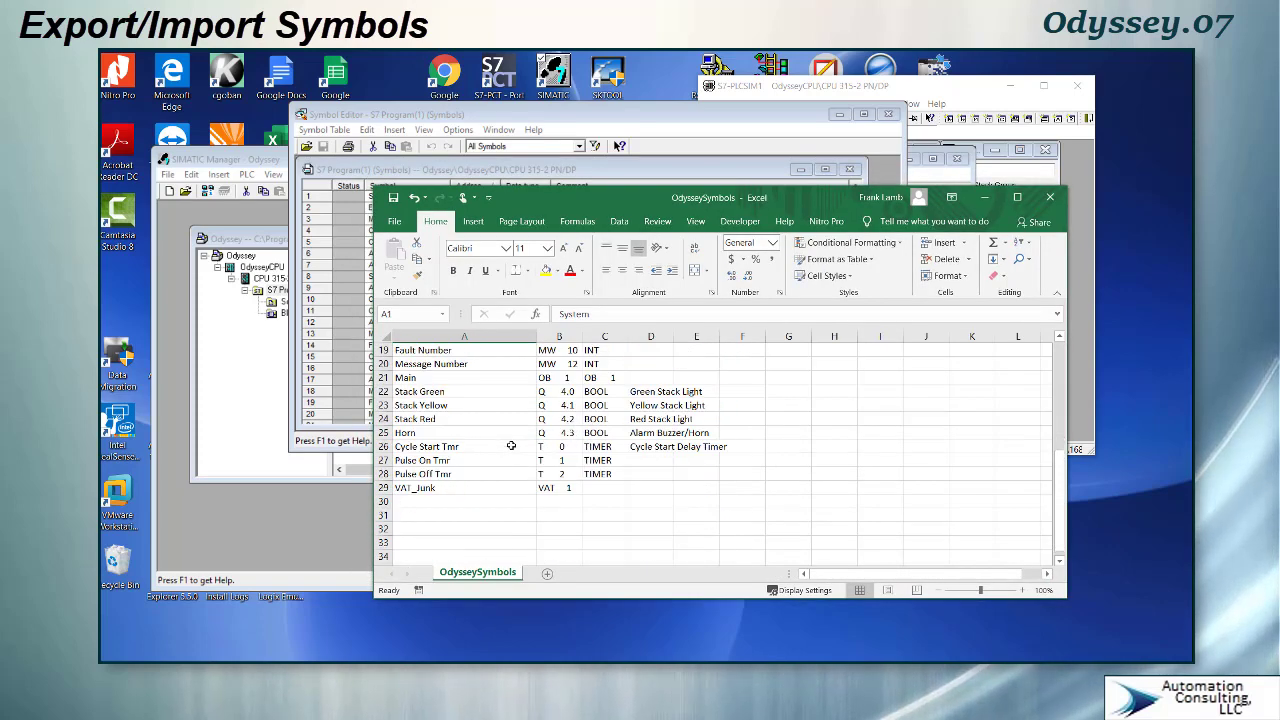
pyautogui.scroll(3, 511, 446)
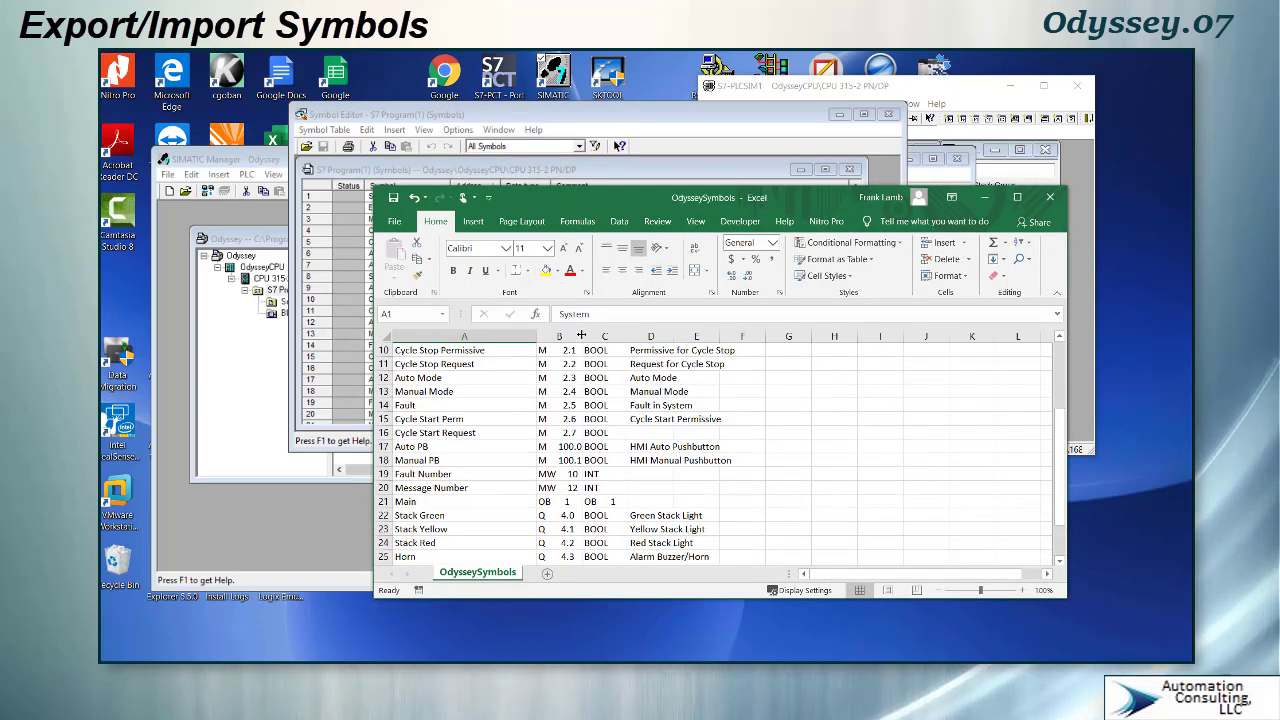
pyautogui.moveTo(581, 335); pyautogui.dragTo(626, 336)
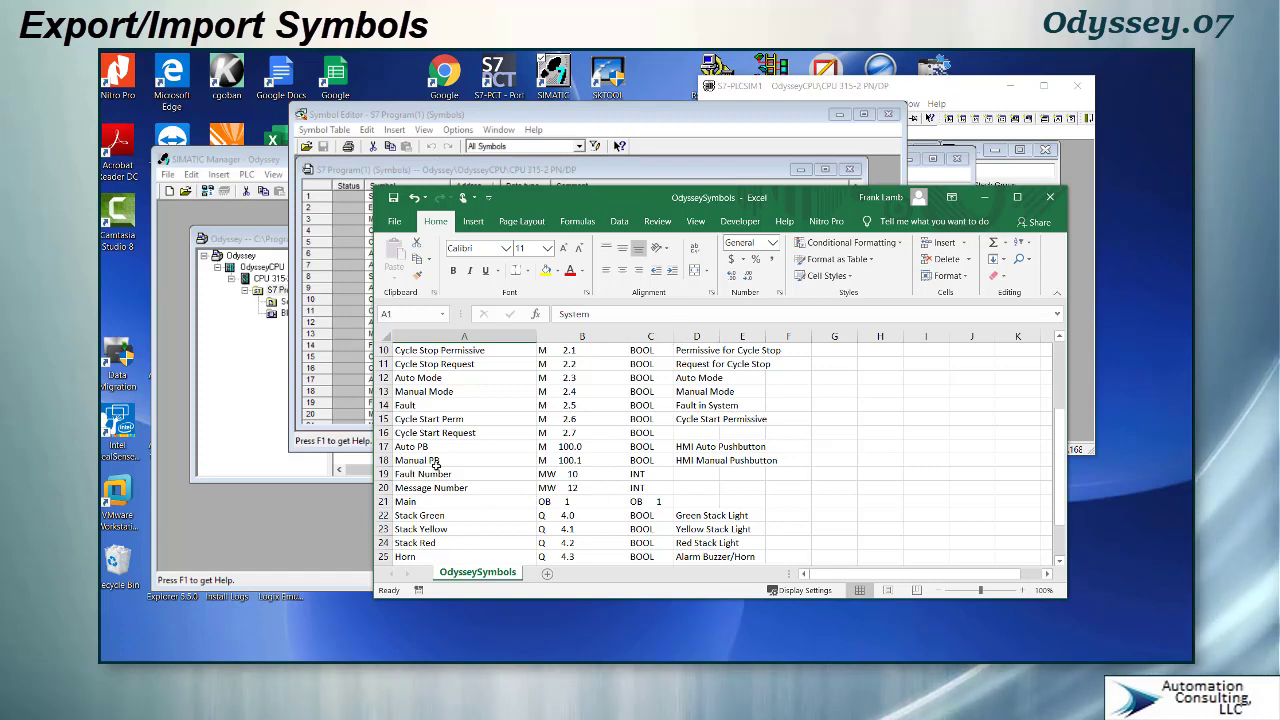
pyautogui.scroll(-2, 430, 414)
pyautogui.scroll(-2, 430, 414)
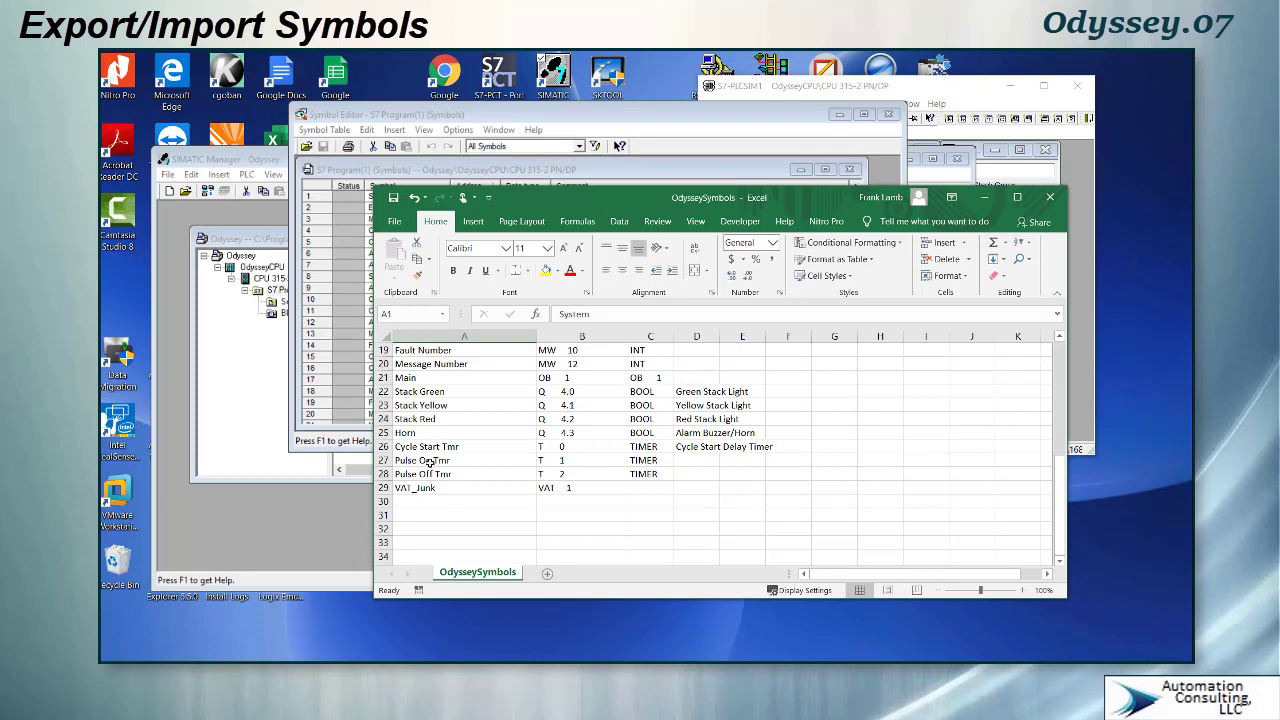
pyautogui.scroll(6, 424, 460)
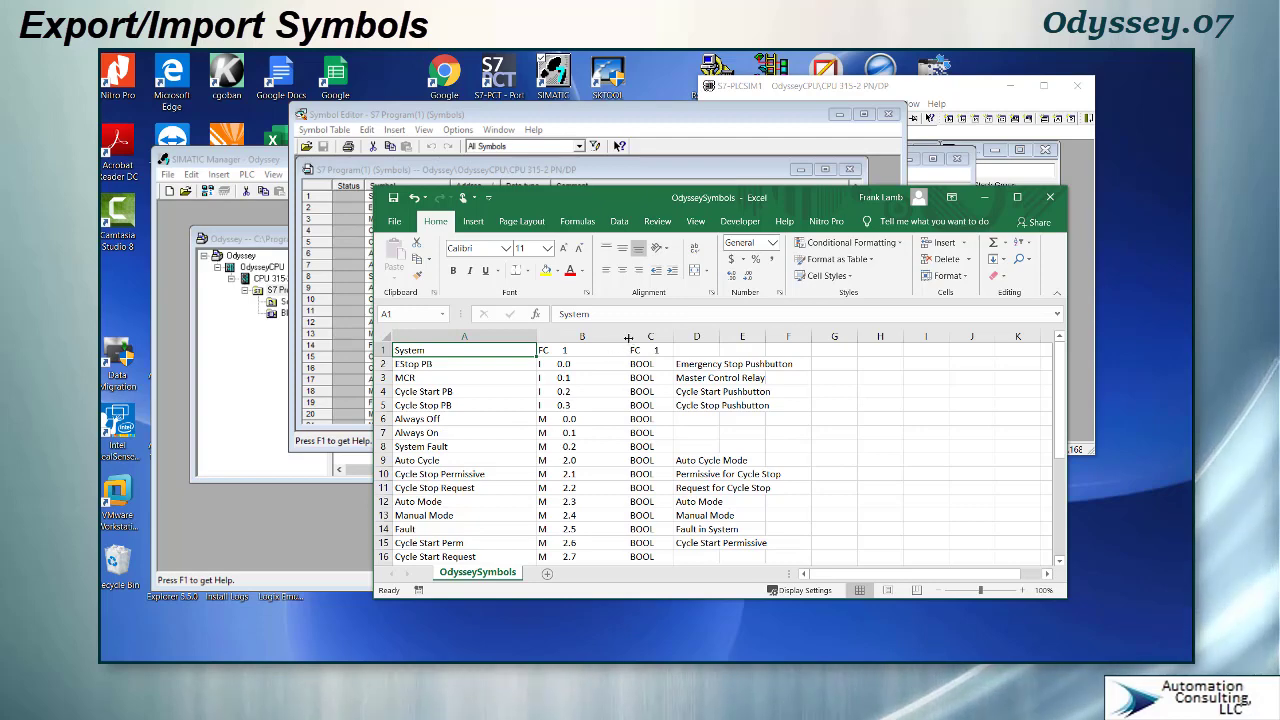
pyautogui.moveTo(628, 338); pyautogui.dragTo(788, 338)
# Copy the Manual PB row (row 18) and paste it into empty row 30 below VAT_Junk
pyautogui.scroll(-2, 739, 460)
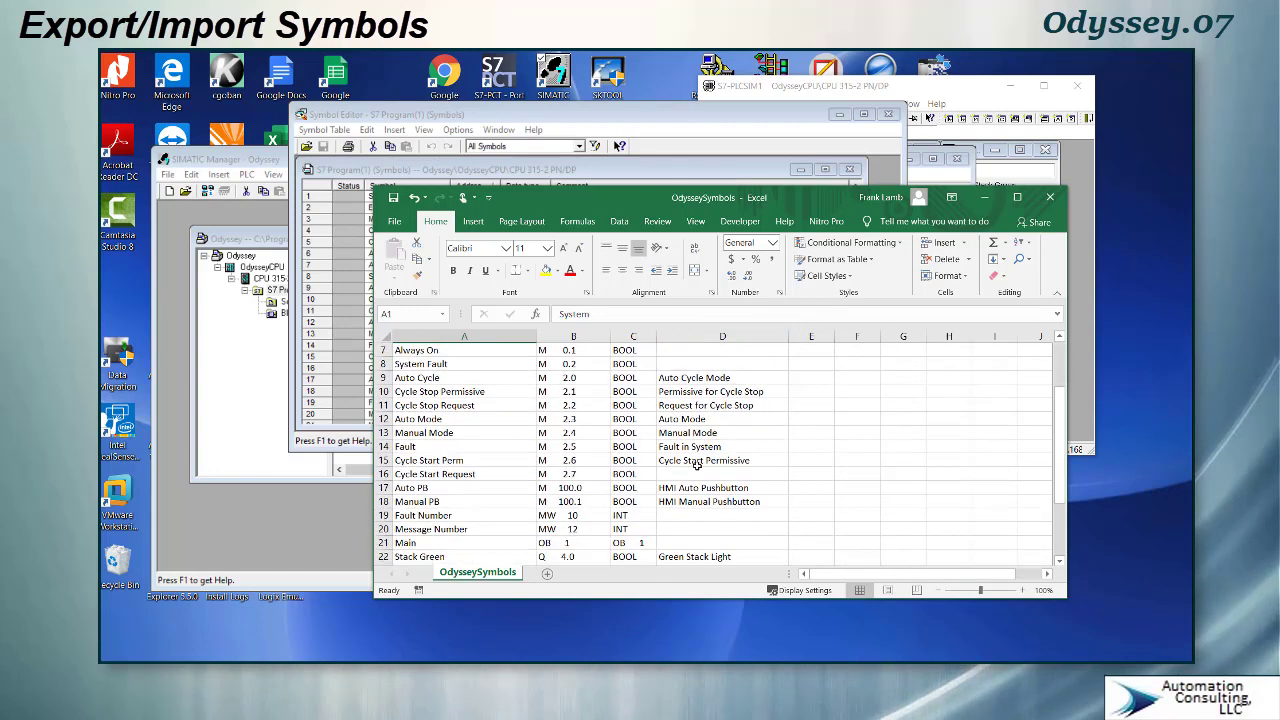
pyautogui.scroll(-5, 697, 463)
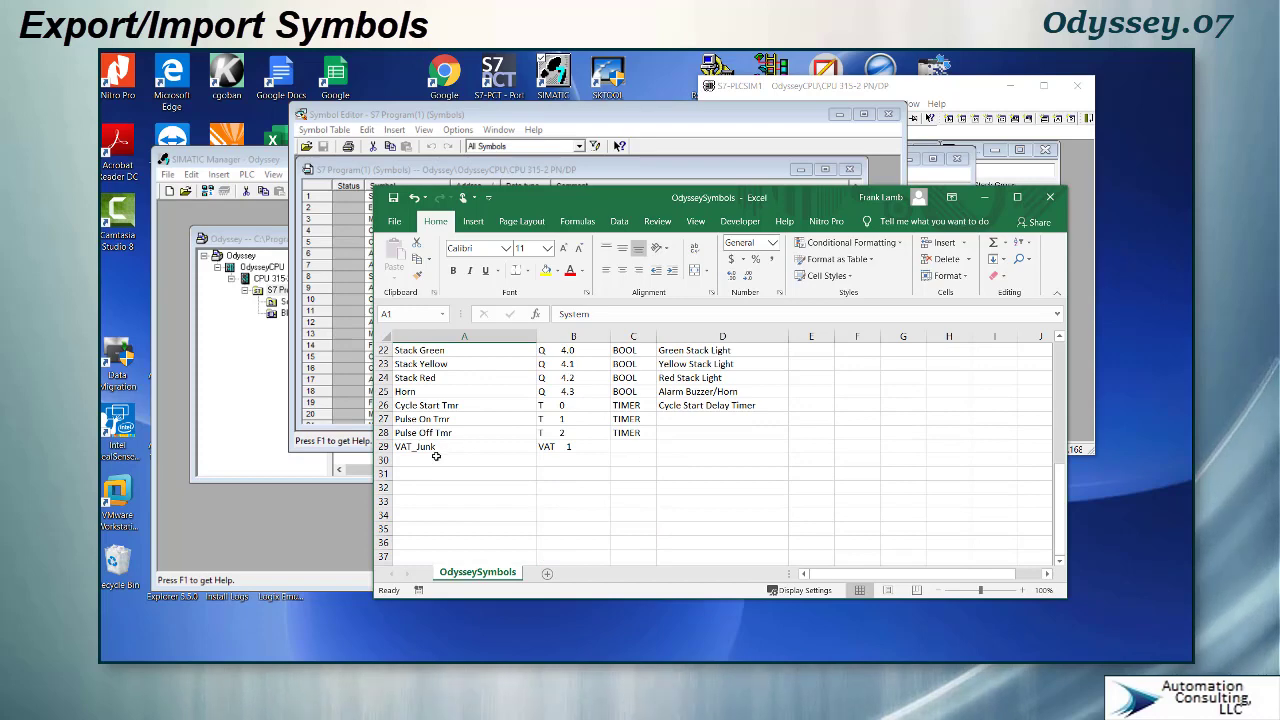
pyautogui.scroll(2, 419, 459)
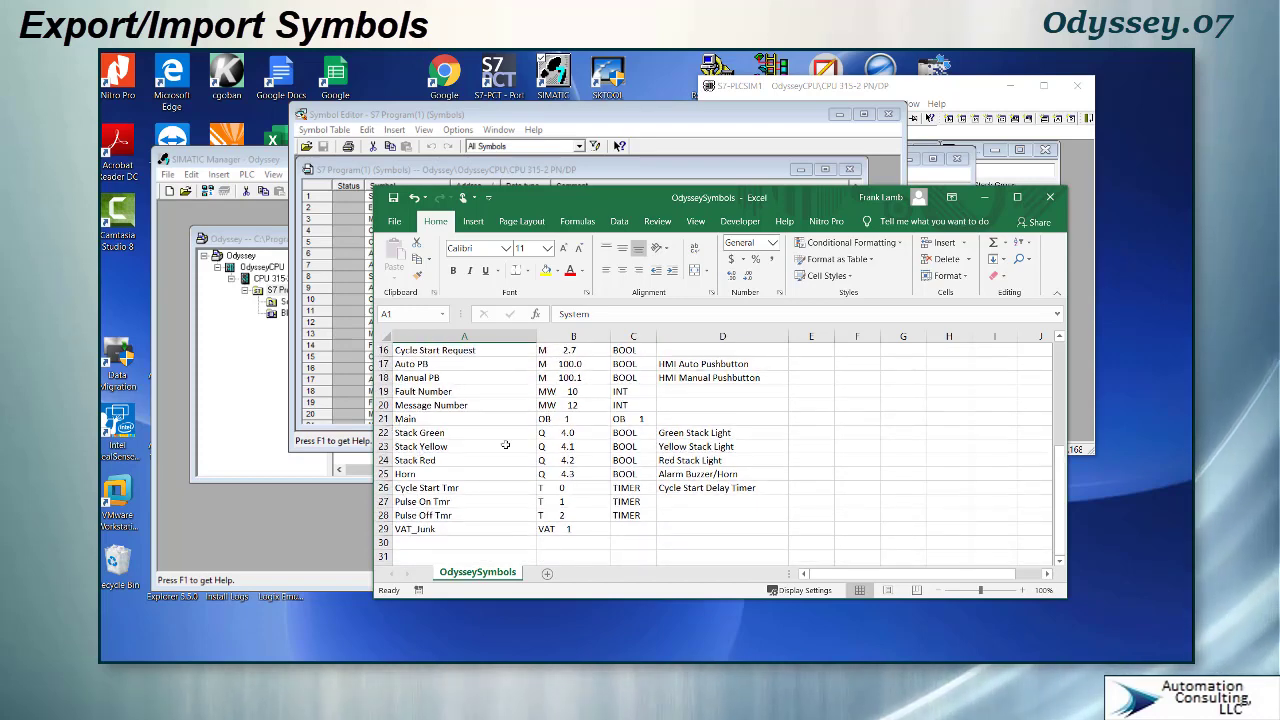
pyautogui.scroll(1, 506, 445)
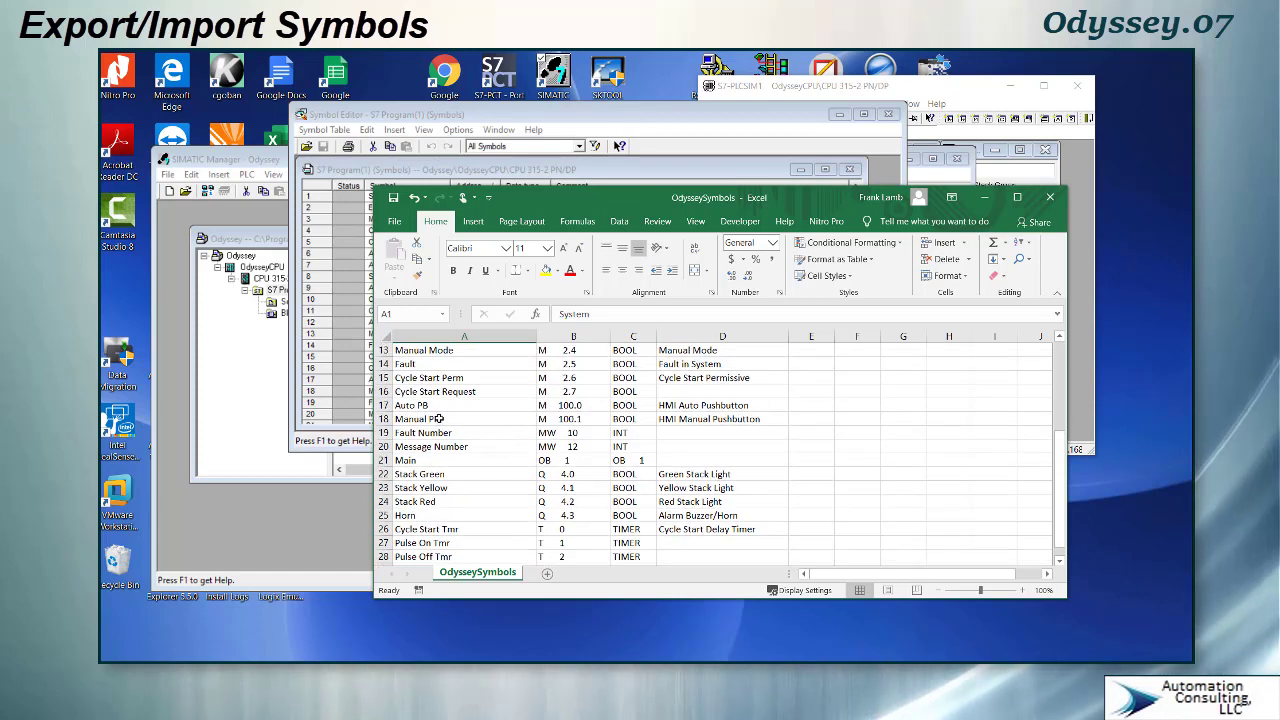
pyautogui.click(383, 419)
pyautogui.hotkey('ctrl', 'c')
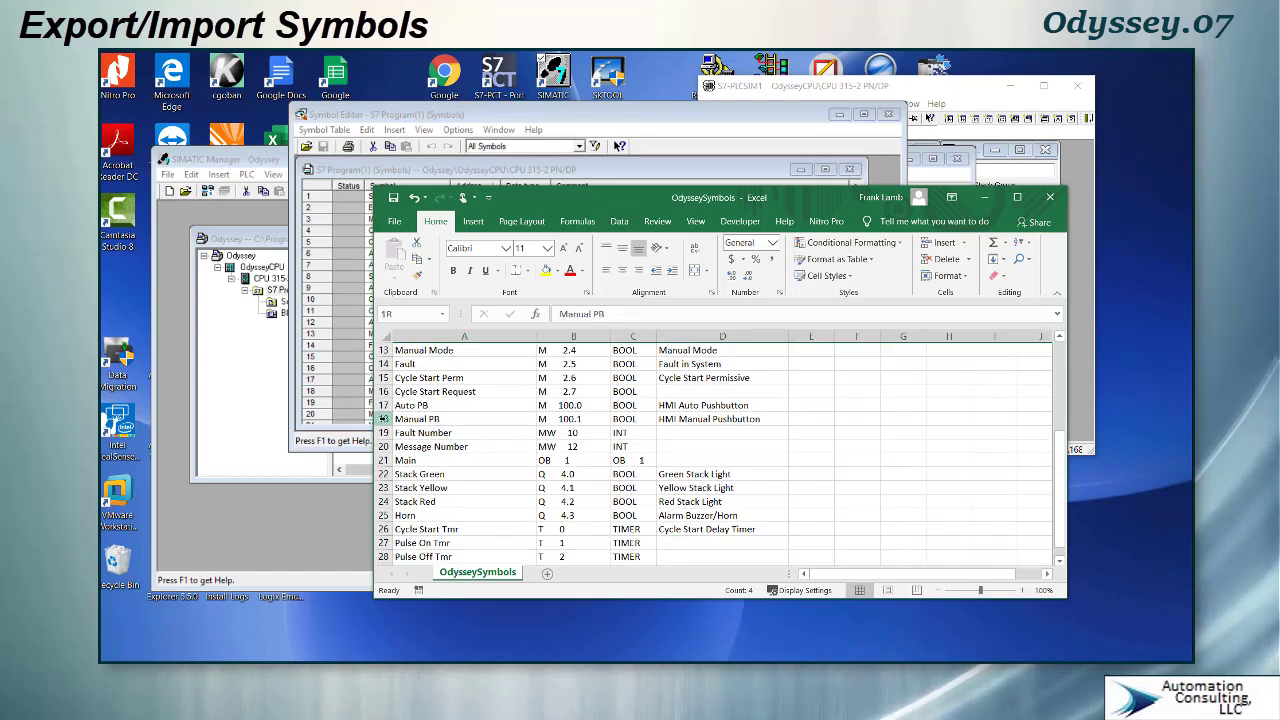
pyautogui.rightClick(383, 419)
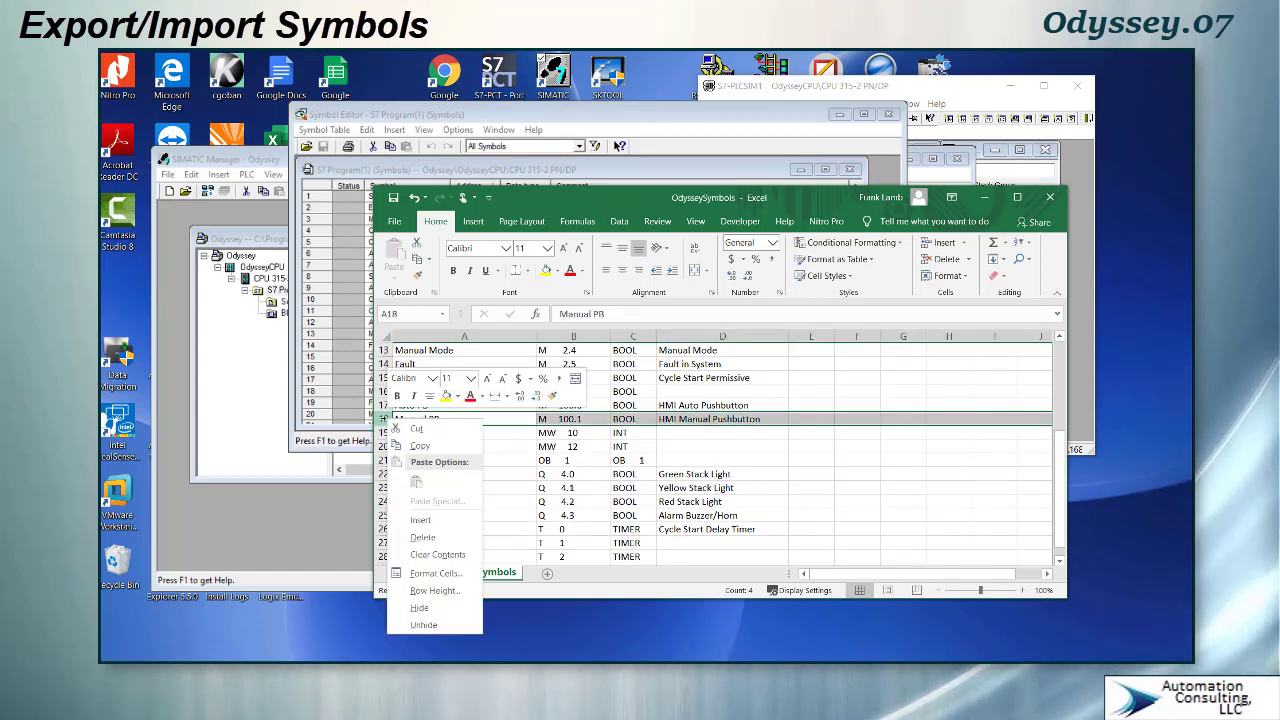
pyautogui.click(420, 447)
pyautogui.scroll(-3, 420, 450)
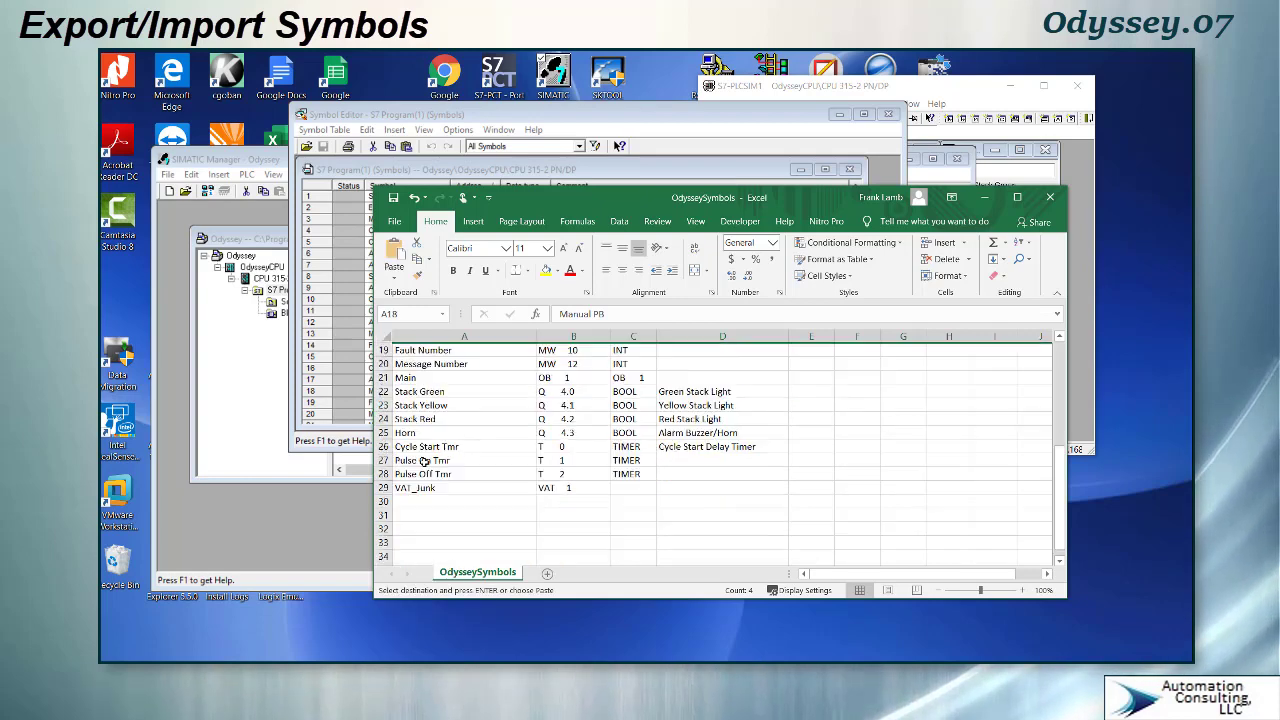
pyautogui.click(383, 460)
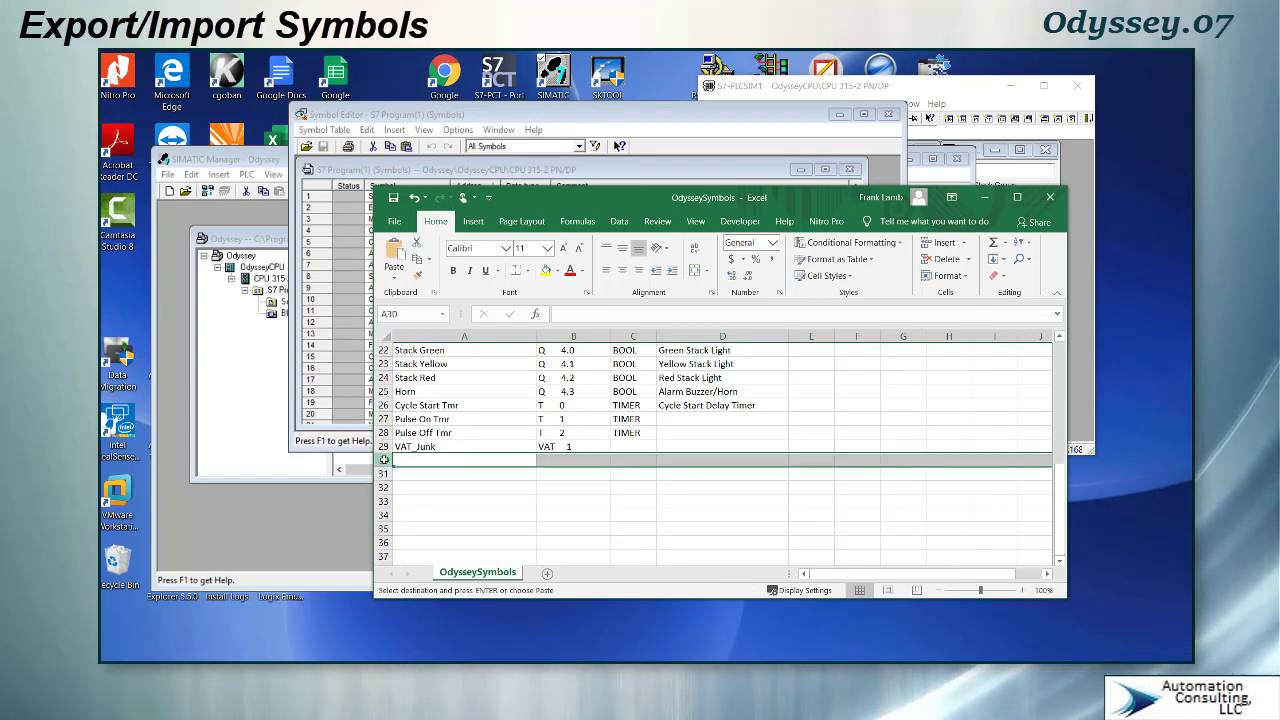
pyautogui.rightClick(384, 461)
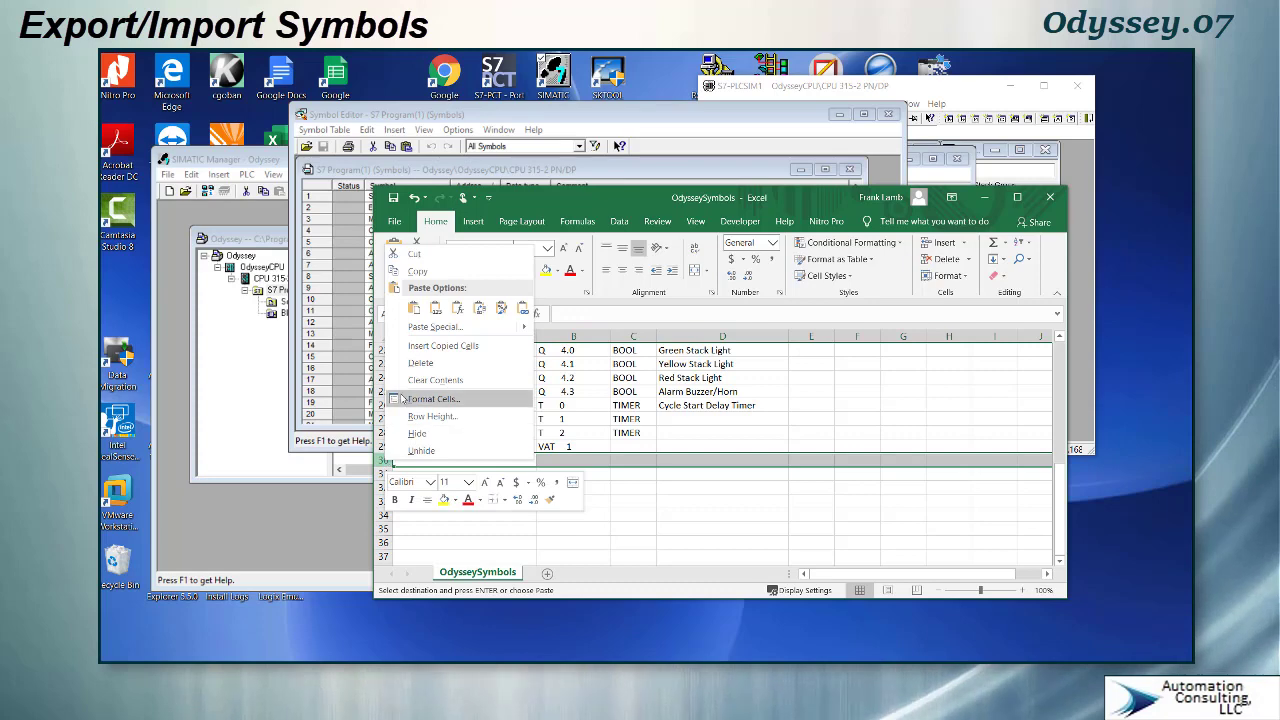
pyautogui.click(413, 309)
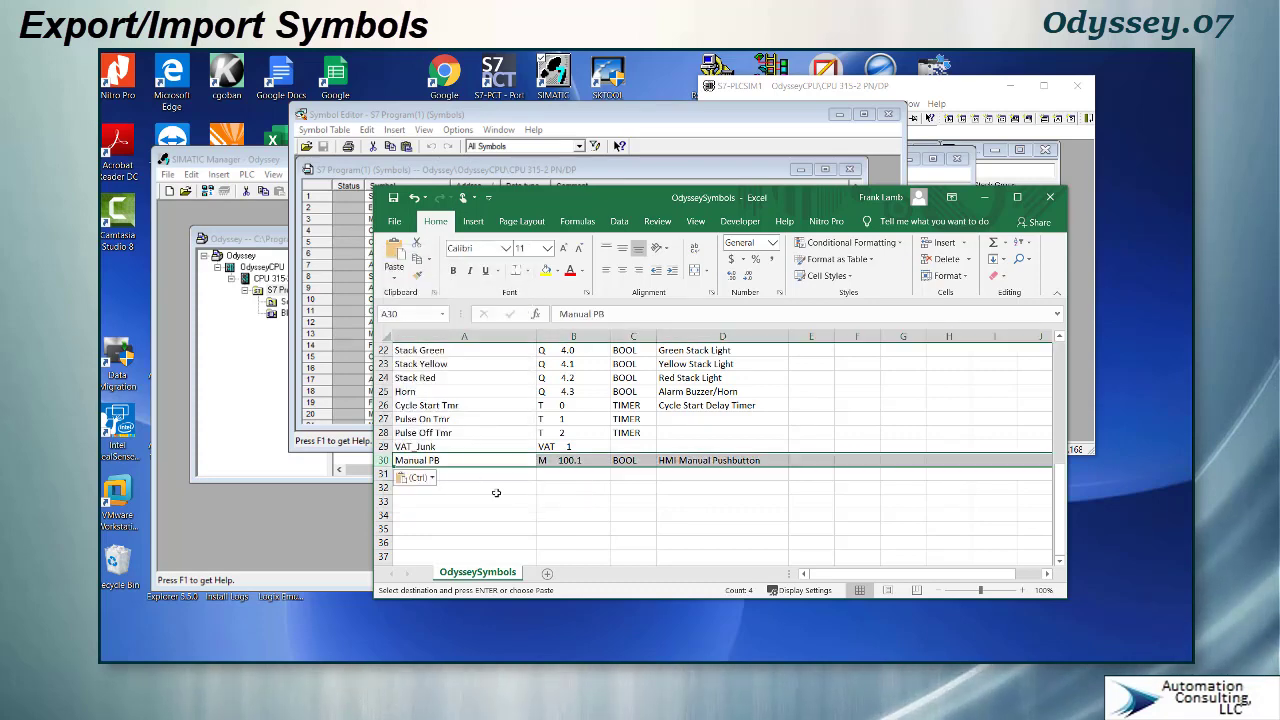
# Change the symbol name in cell A30 to HMI PB1
pyautogui.click(454, 460)
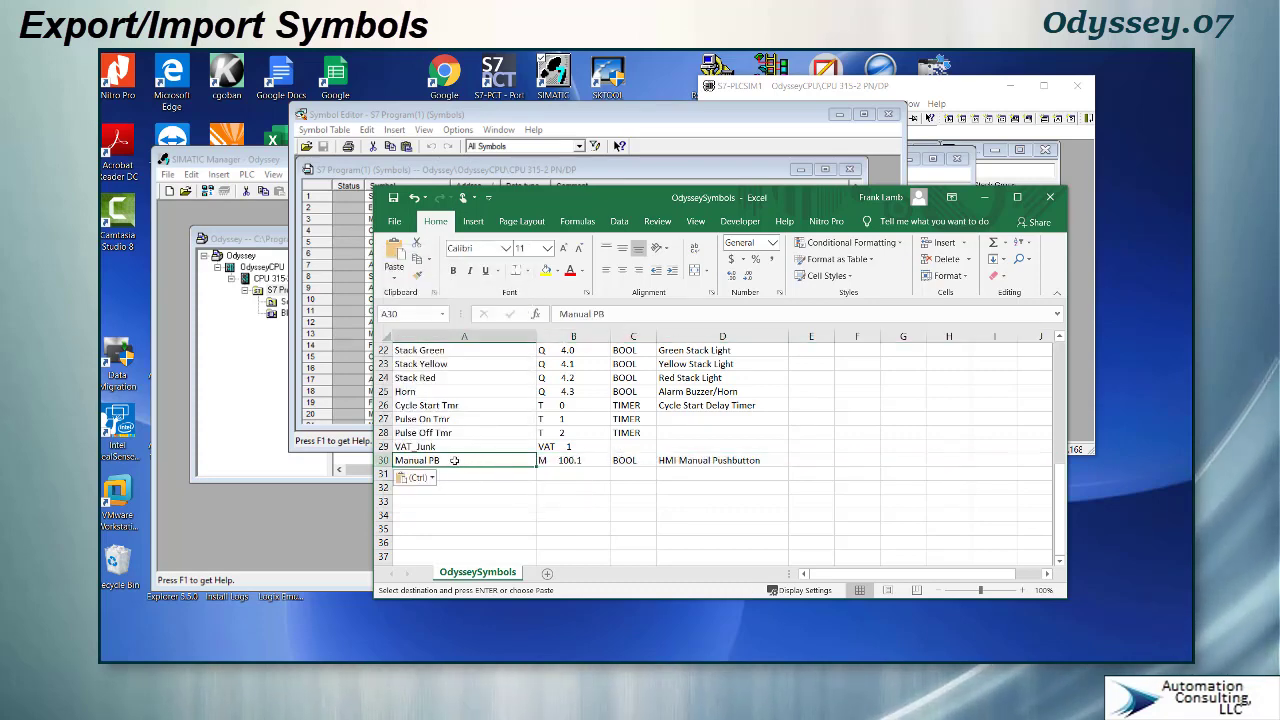
pyautogui.doubleClick(432, 461)
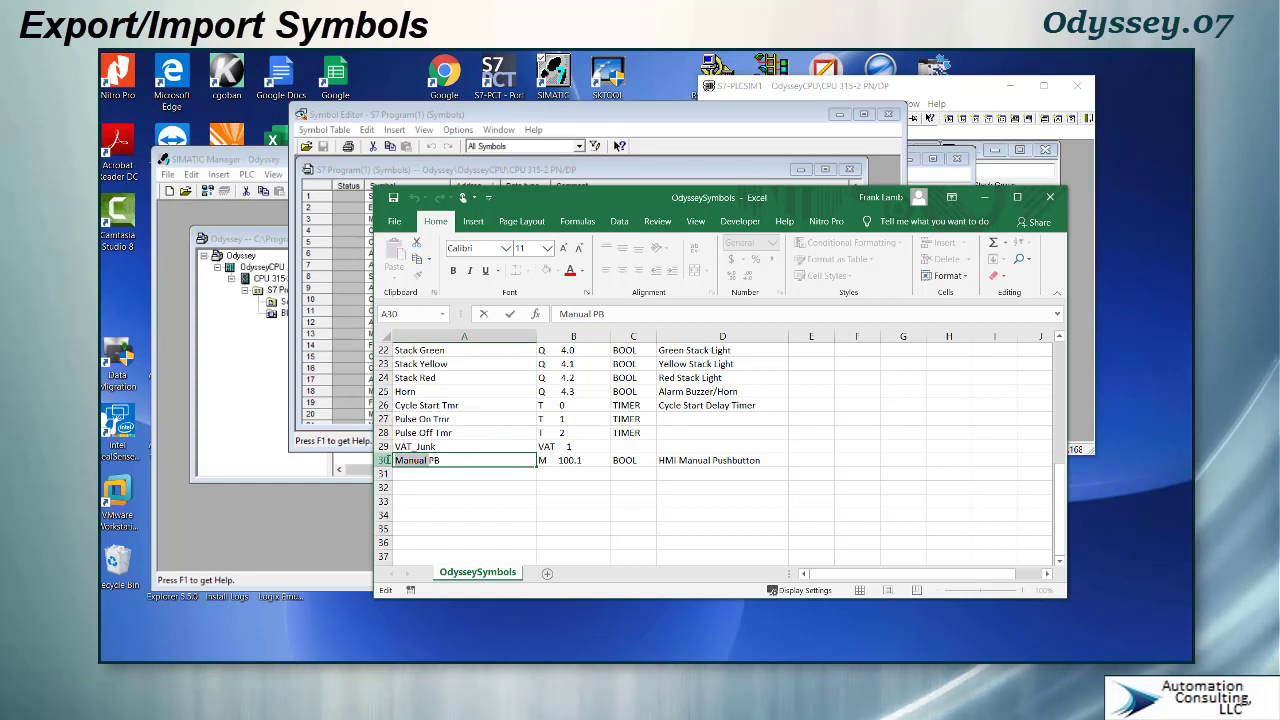
pyautogui.write('HMI')
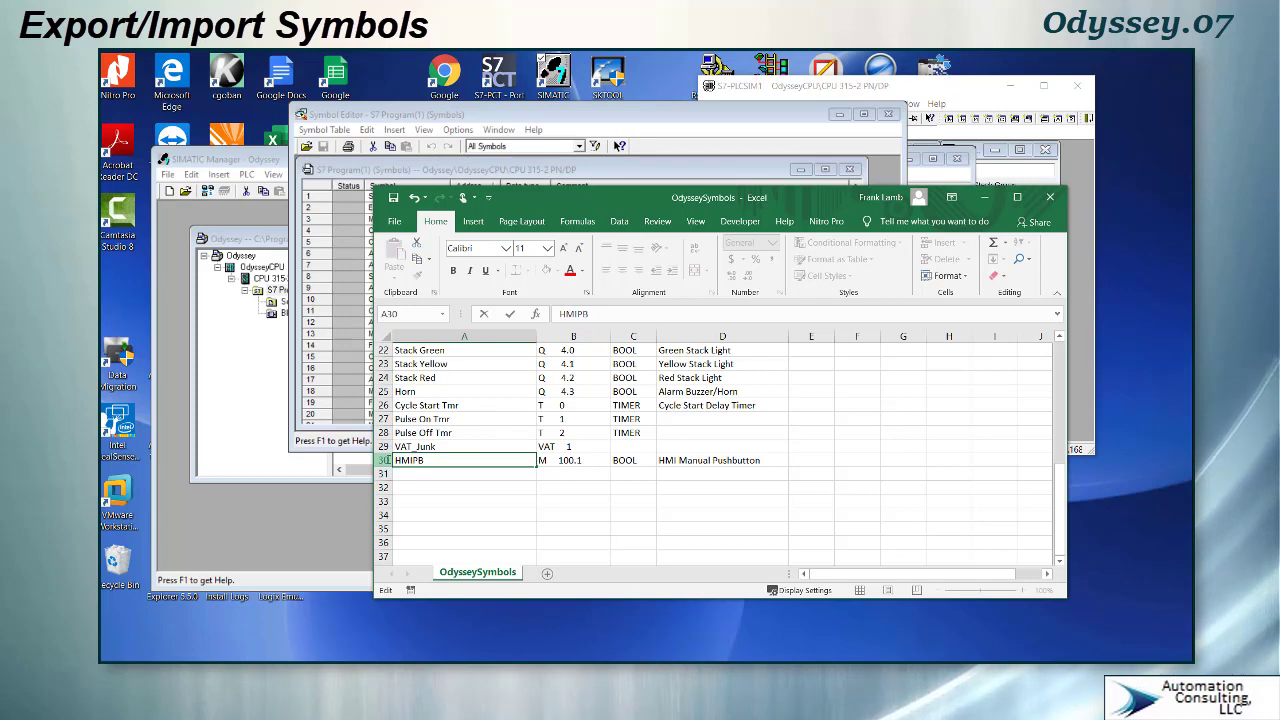
pyautogui.write(' PB1')
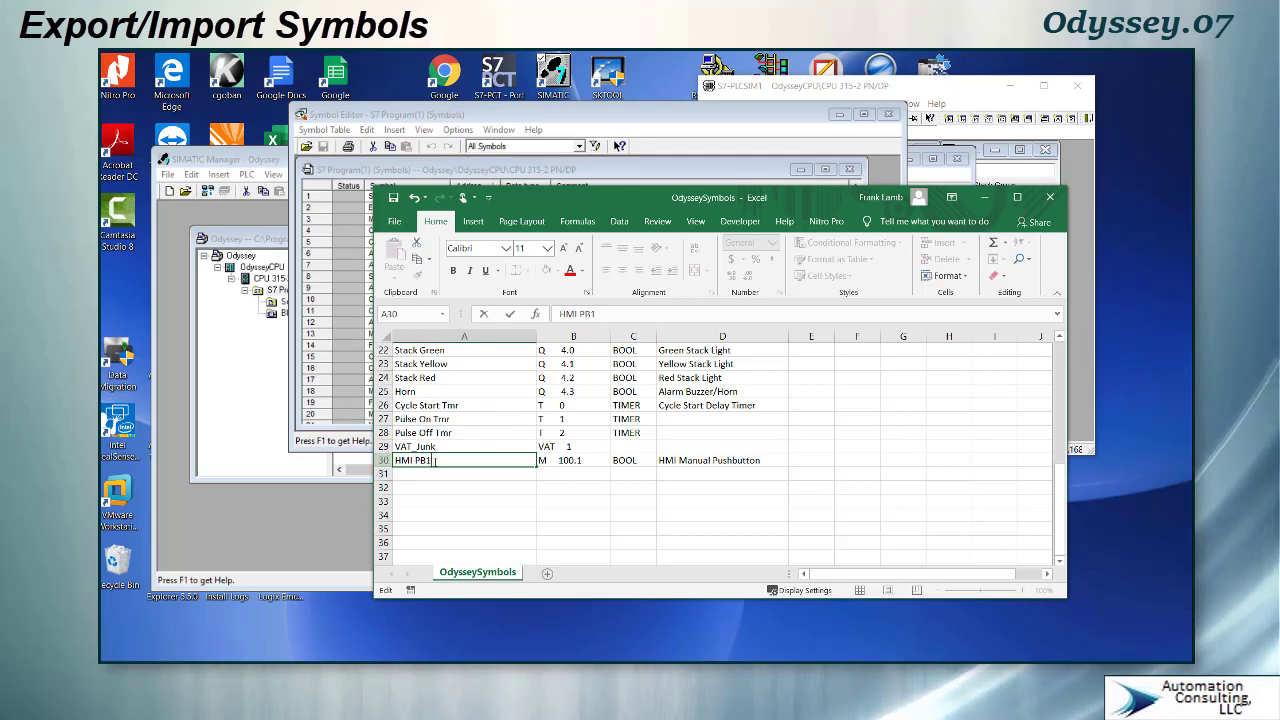
# Set the HMI PB1 row's address to M 200.1 and its comment to HMI Pushbutton 1
pyautogui.doubleClick(565, 460)
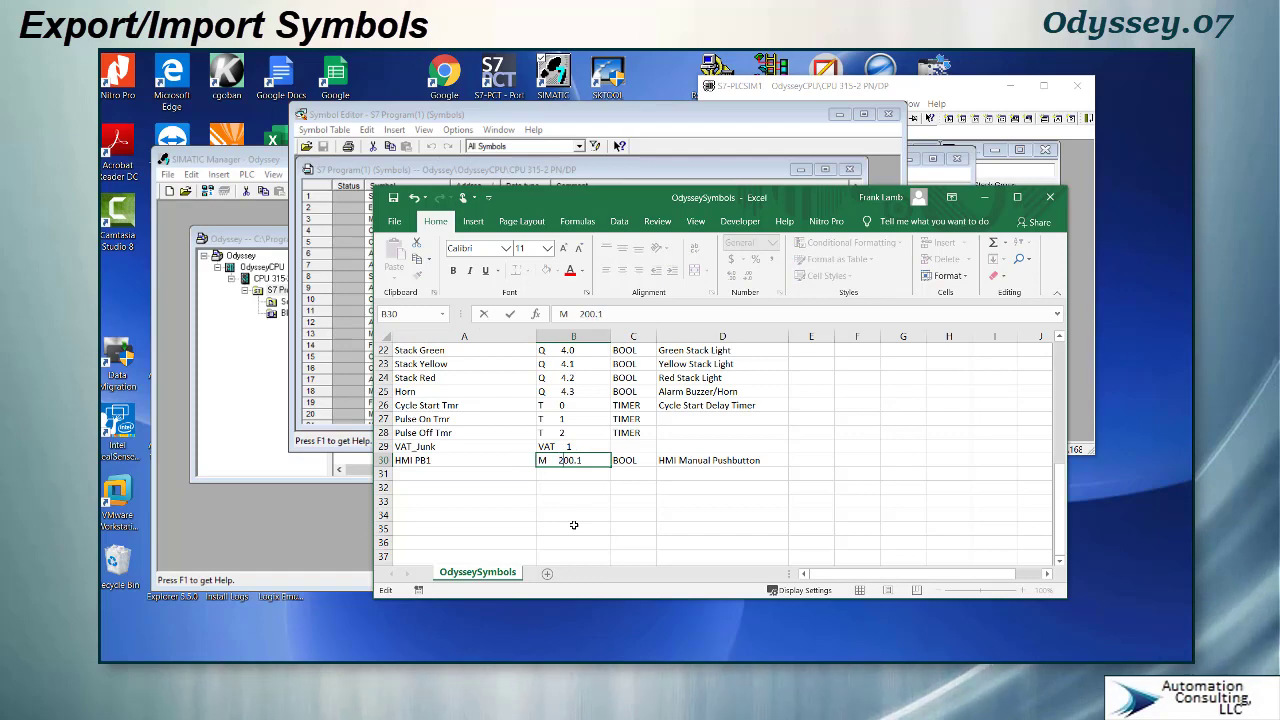
pyautogui.press('Return')
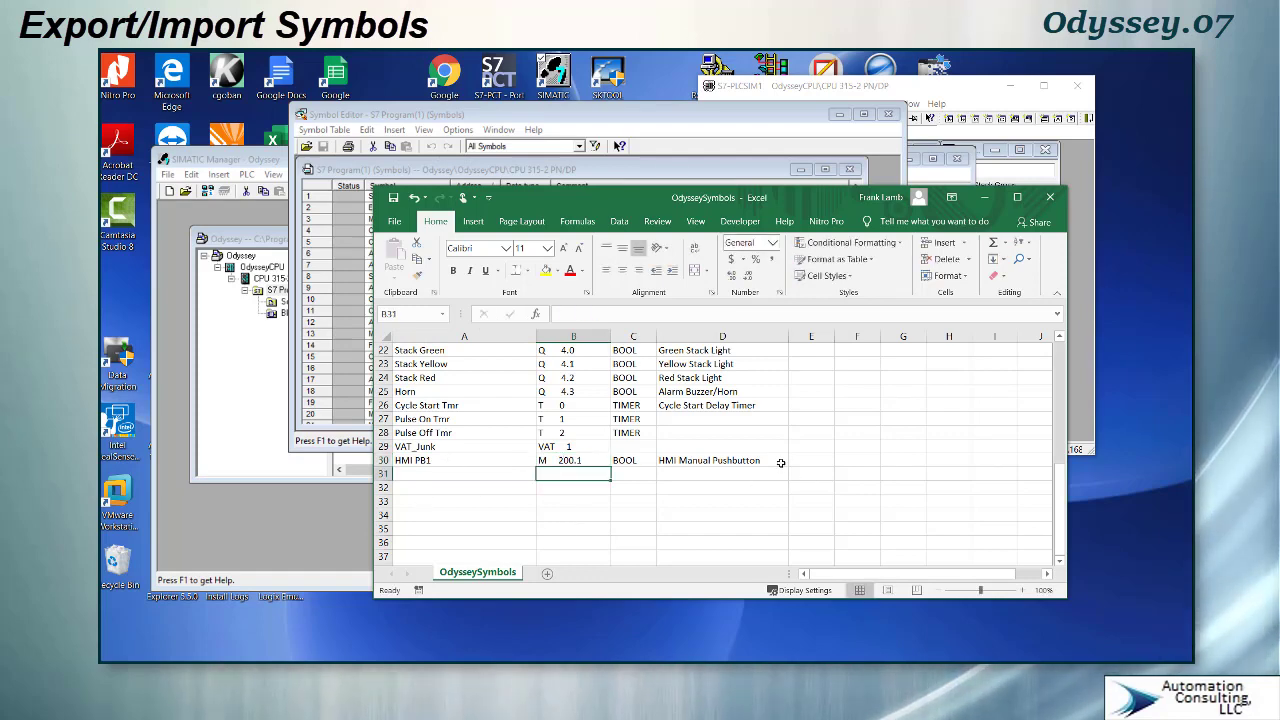
pyautogui.doubleClick(714, 461)
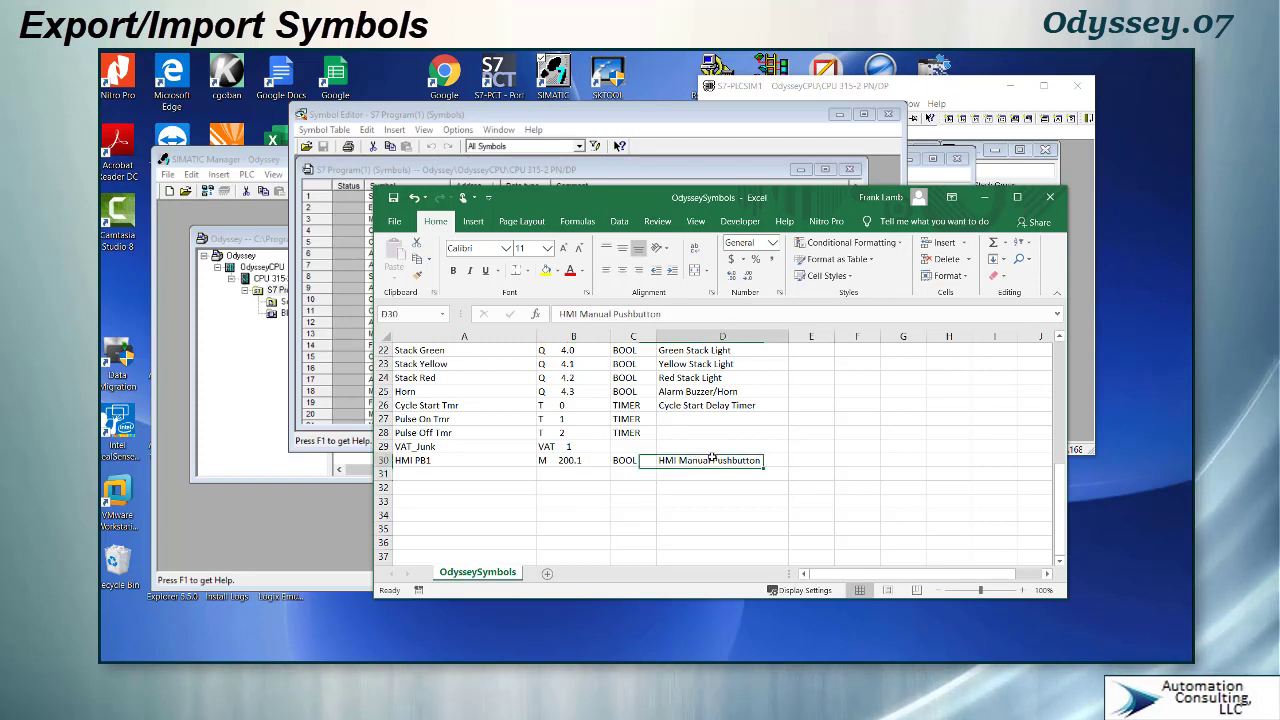
pyautogui.press('BackSpace')
pyautogui.press('BackSpace')
pyautogui.press('BackSpace')
pyautogui.press('BackSpace')
pyautogui.press('BackSpace')
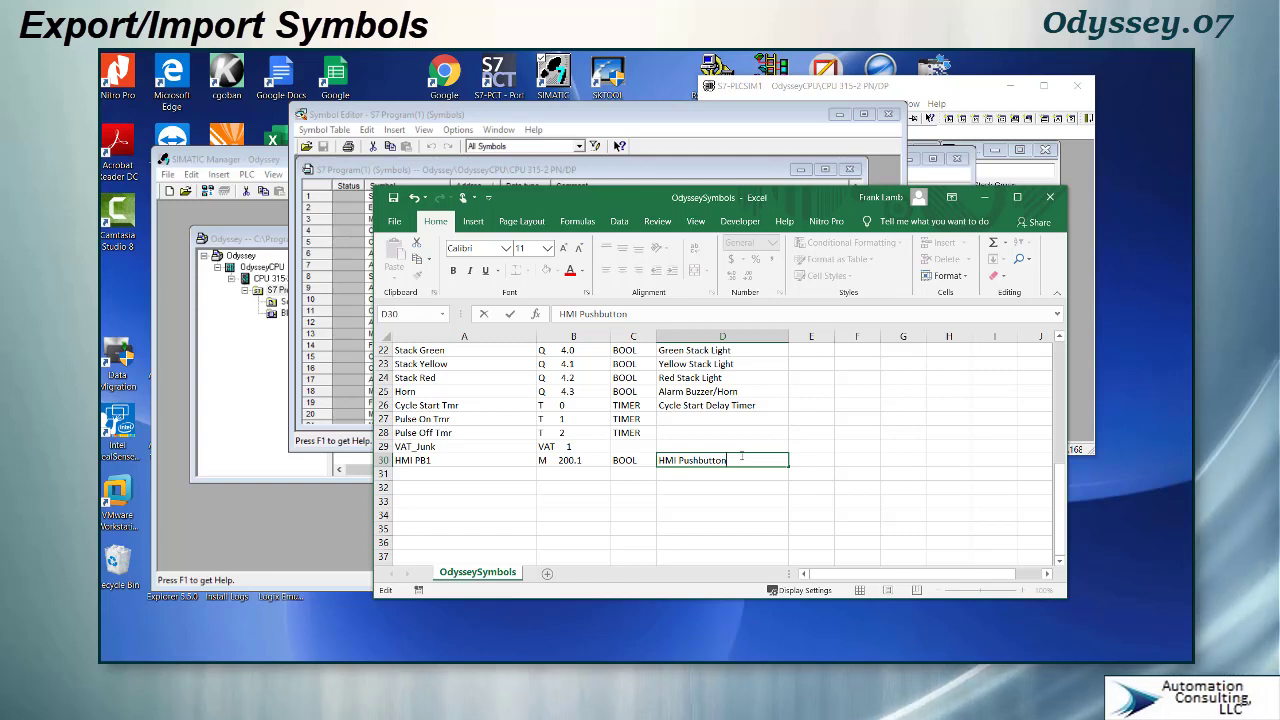
pyautogui.write('1')
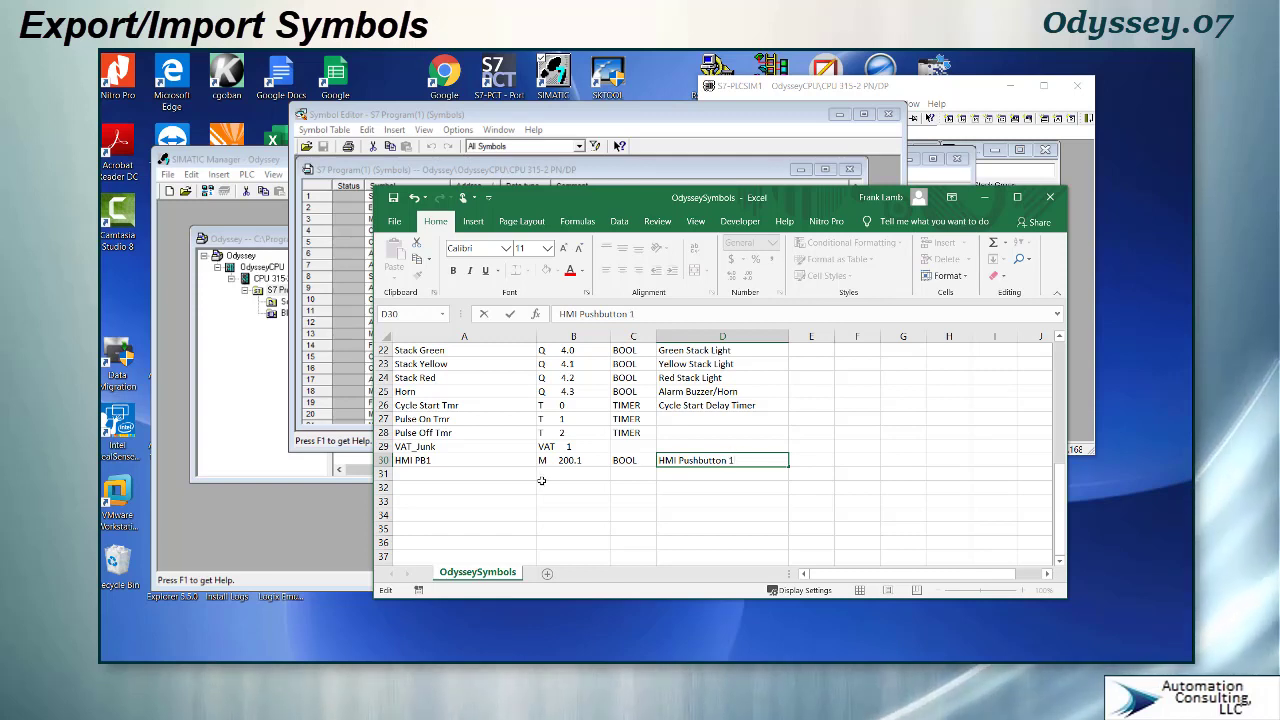
# Fill the symbol name and address series from row 30 down to row 36, through HMI PB7 and M 200.7
pyautogui.click(423, 462)
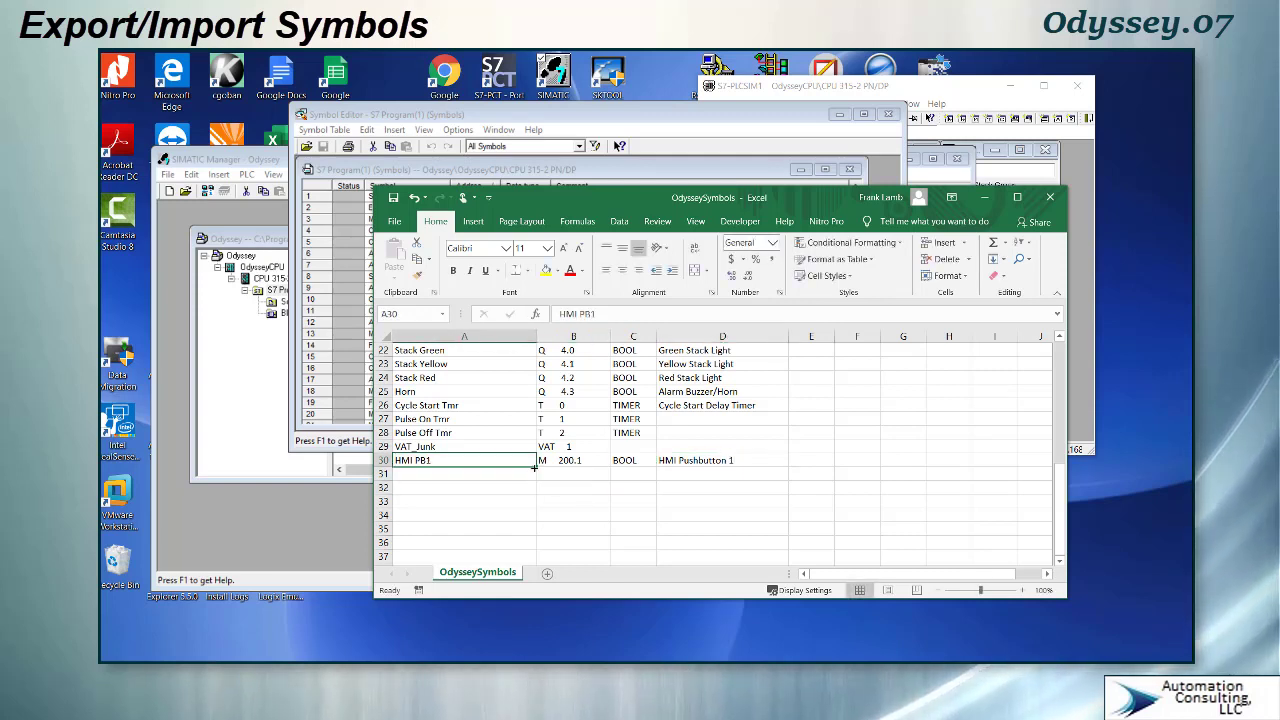
pyautogui.moveTo(534, 467); pyautogui.dragTo(538, 524)
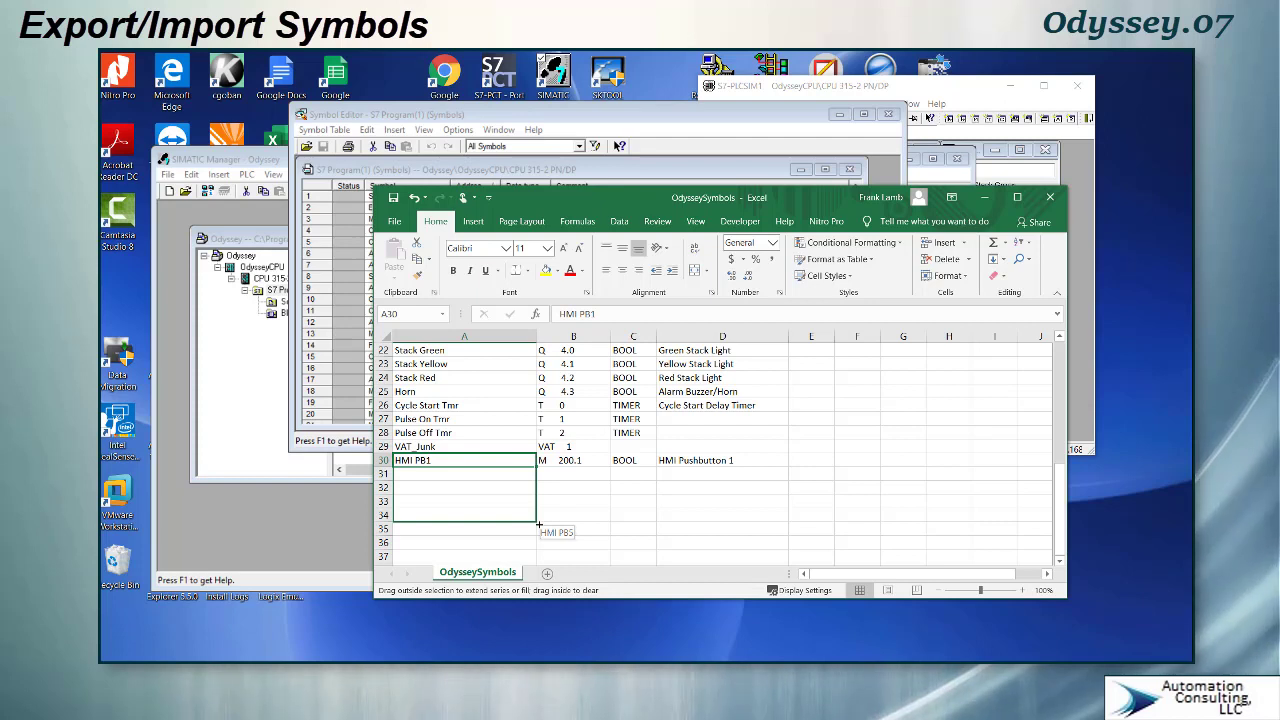
pyautogui.moveTo(540, 548); pyautogui.dragTo(540, 543)
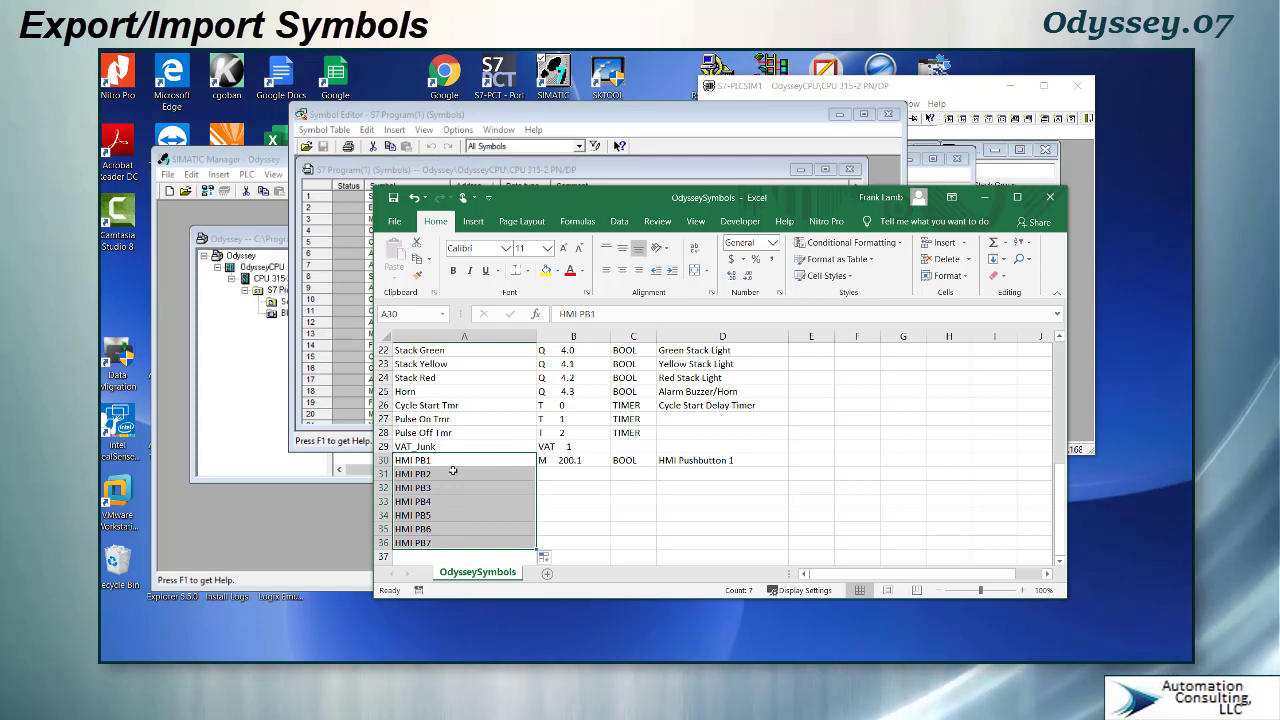
pyautogui.click(577, 461)
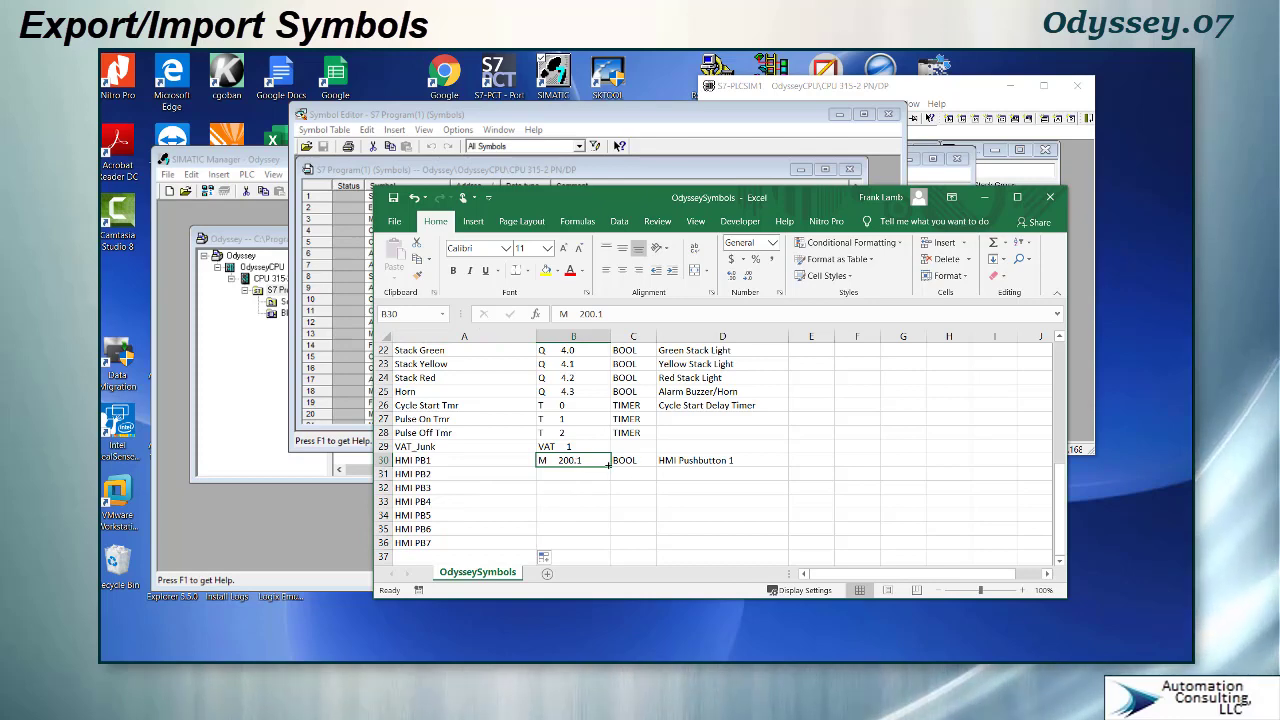
pyautogui.moveTo(611, 466); pyautogui.dragTo(613, 500)
pyautogui.moveTo(613, 532); pyautogui.dragTo(613, 545)
pyautogui.scroll(-1, 604, 518)
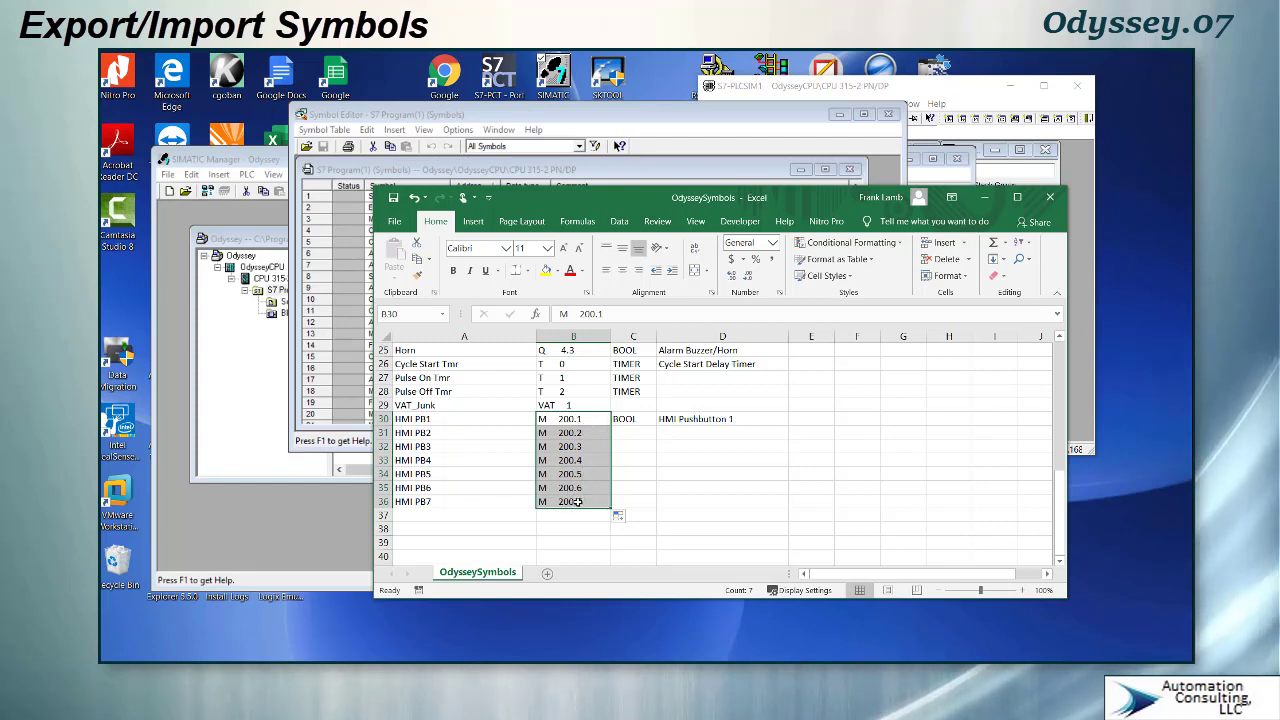
# Fill the BOOL data type and the HMI Pushbutton comment series from row 30 down to row 36
pyautogui.click(625, 416)
pyautogui.moveTo(656, 425); pyautogui.dragTo(658, 508)
pyautogui.click(714, 418)
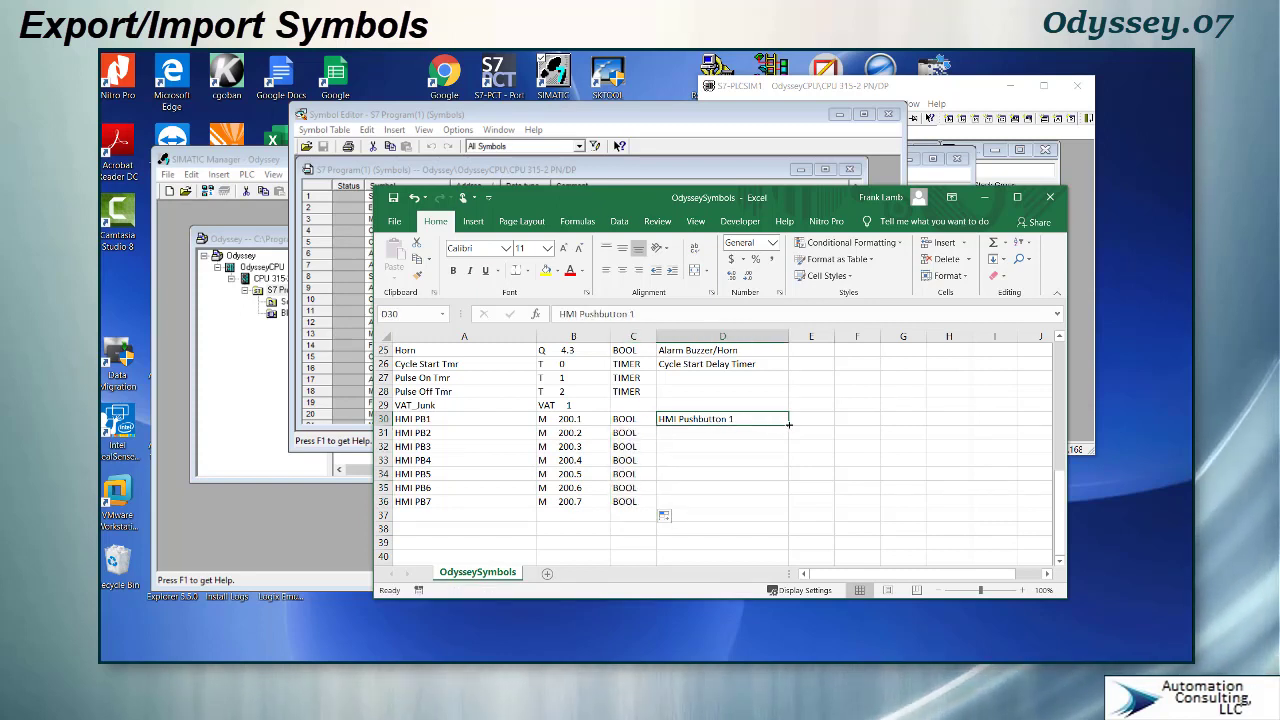
pyautogui.moveTo(788, 424); pyautogui.dragTo(788, 508)
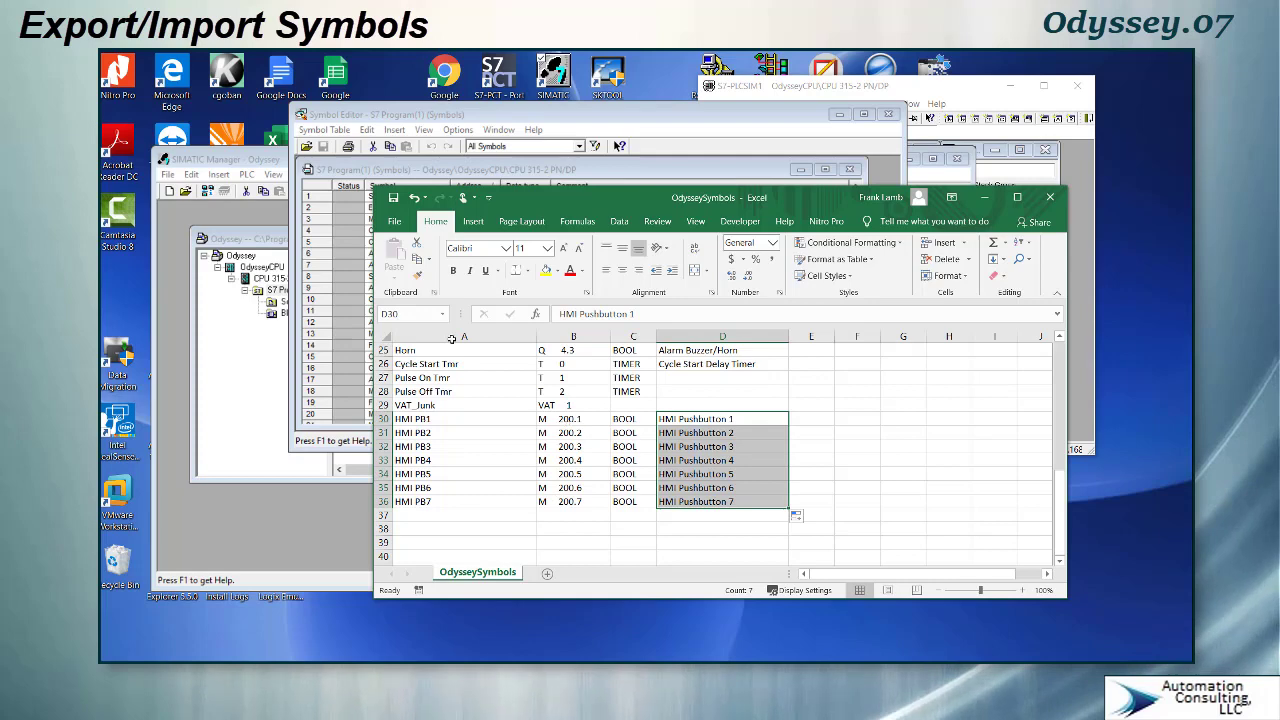
# Save the OdysseySymbols file, keeping the DIF (Data Interchange Format)
pyautogui.click(395, 221)
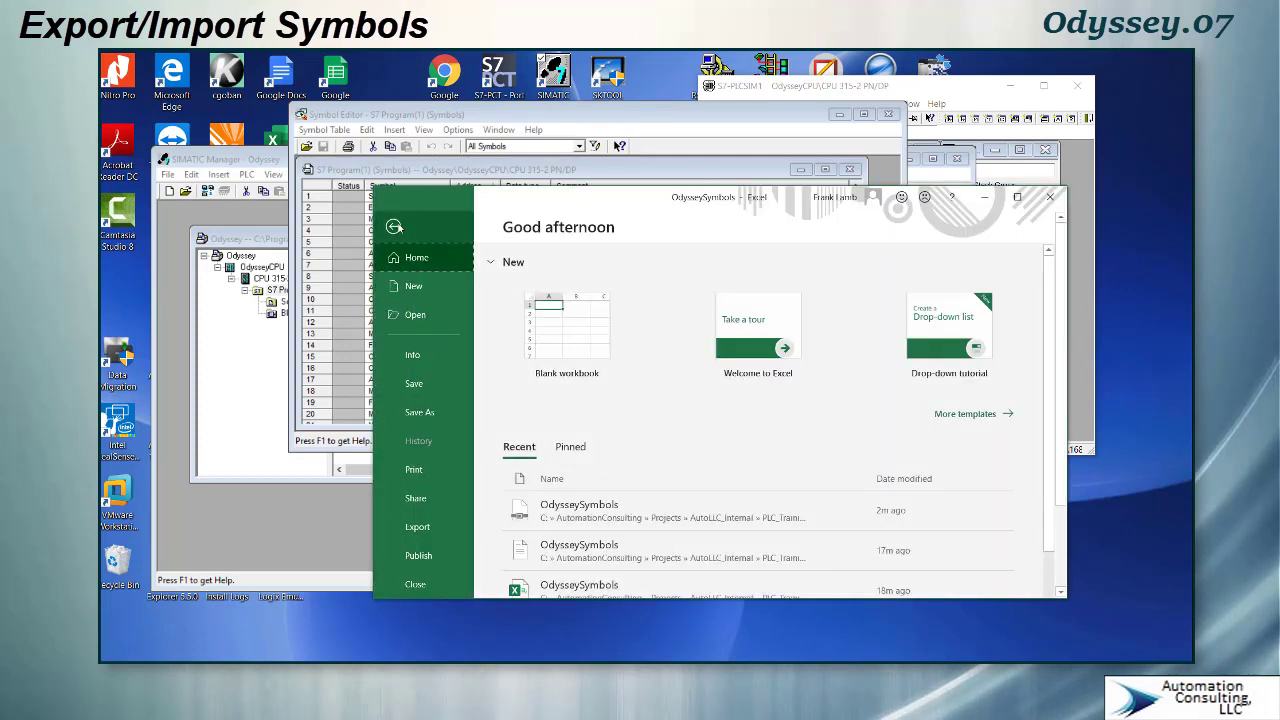
pyautogui.click(414, 386)
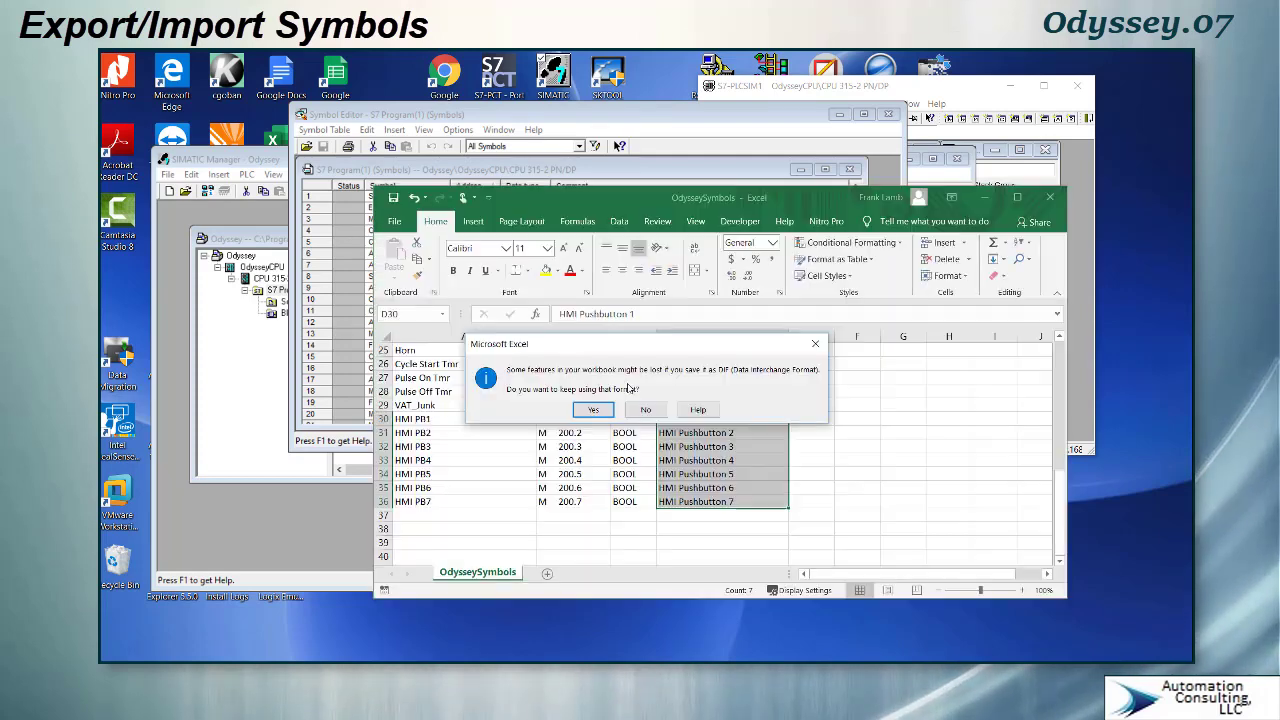
pyautogui.click(595, 410)
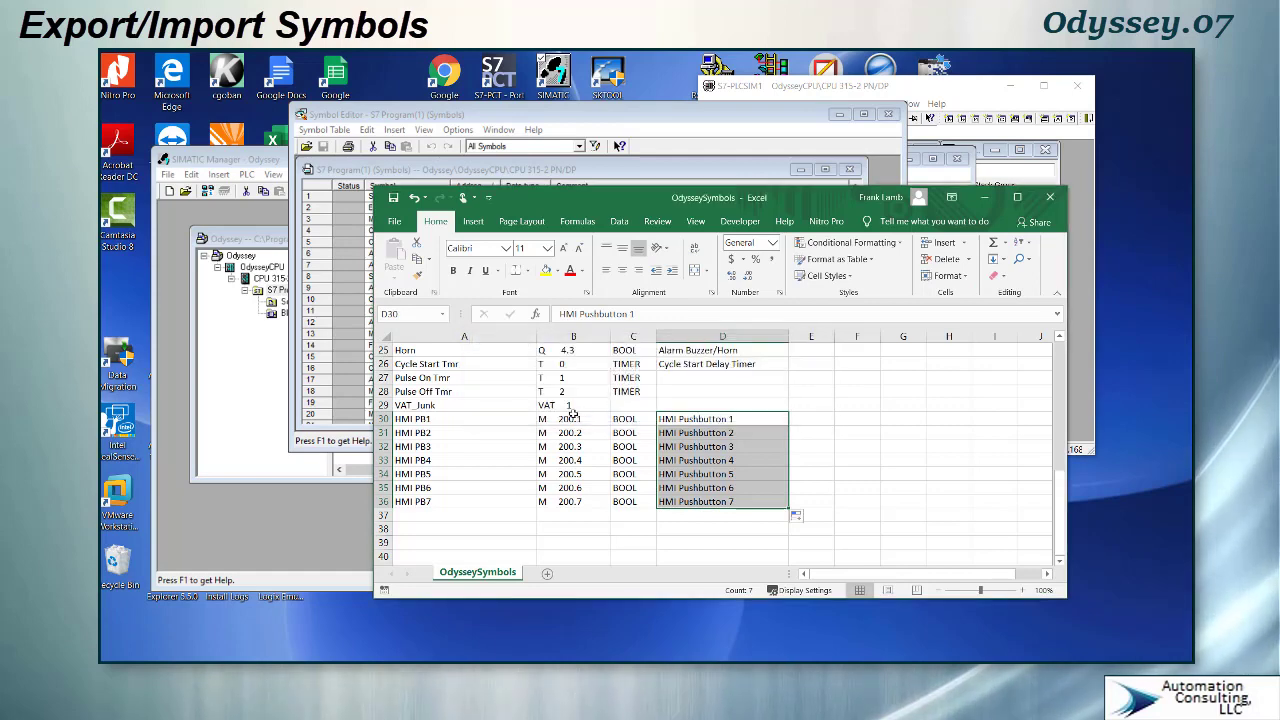
# Switch to the Symbol Editor, import OdysseySymbols.dif into the symbol table and view the import protocol file
pyautogui.click(567, 515)
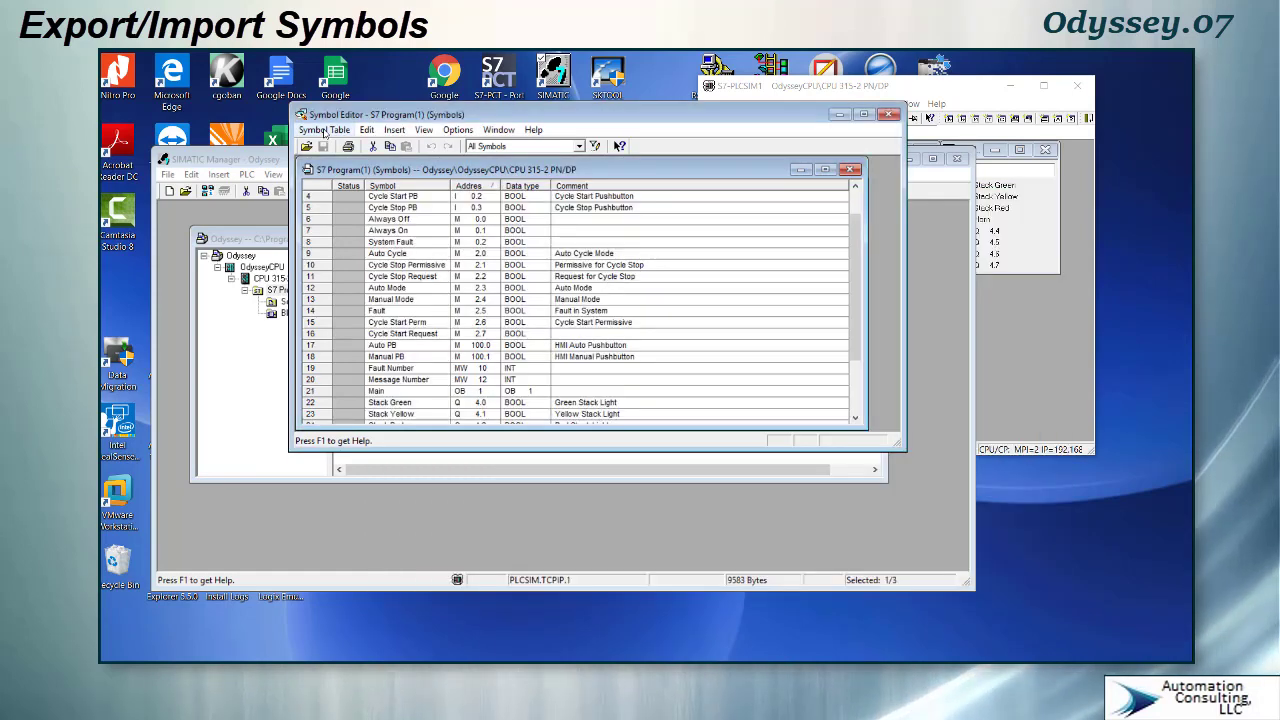
pyautogui.click(324, 131)
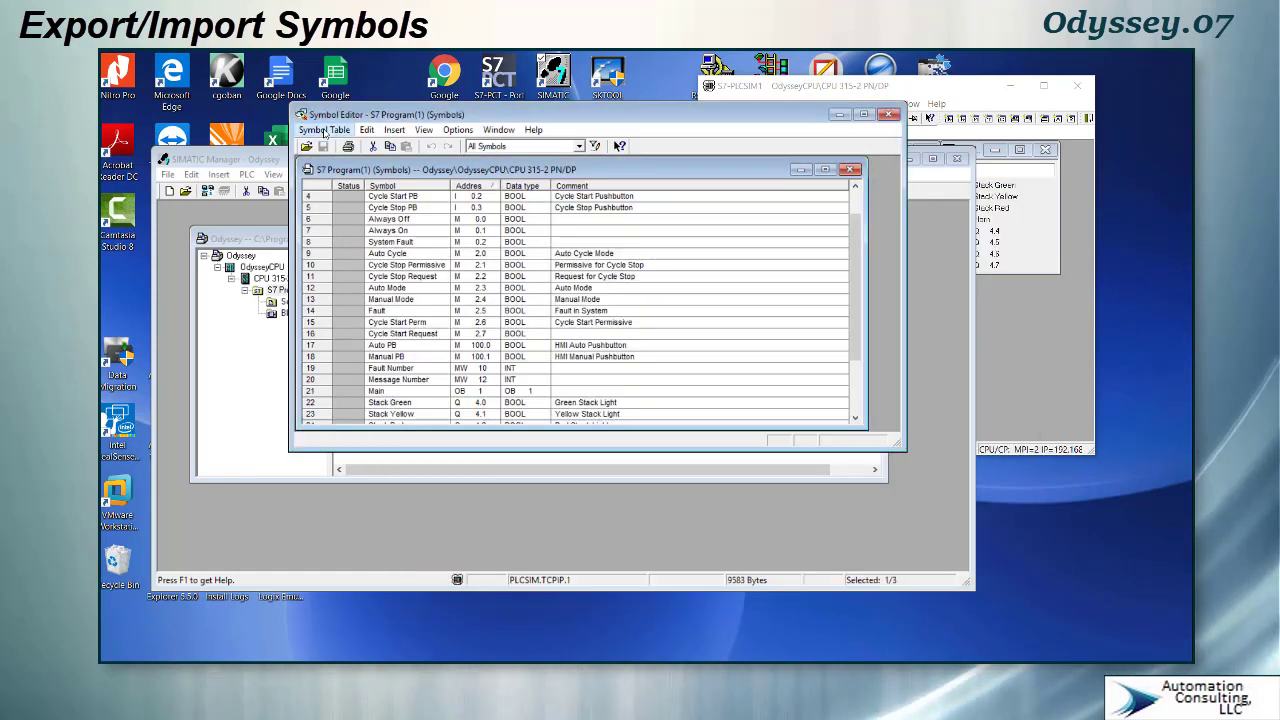
pyautogui.click(334, 224)
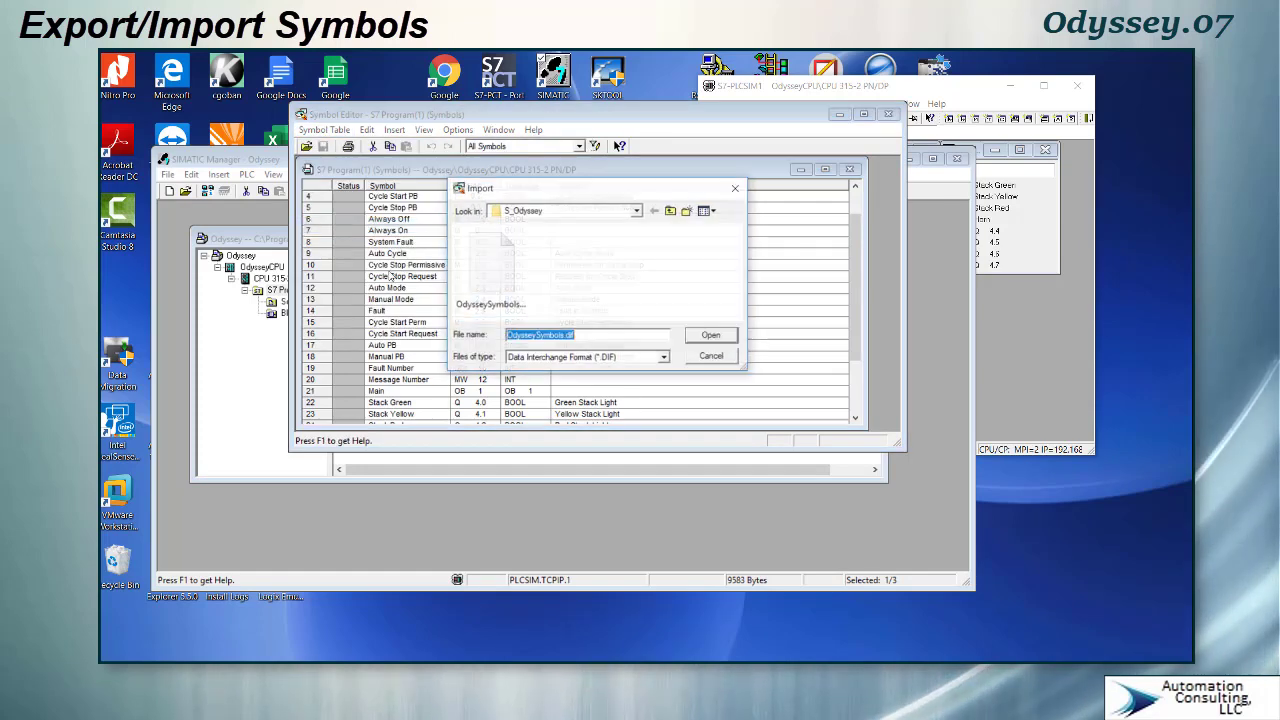
pyautogui.click(490, 265)
pyautogui.click(712, 337)
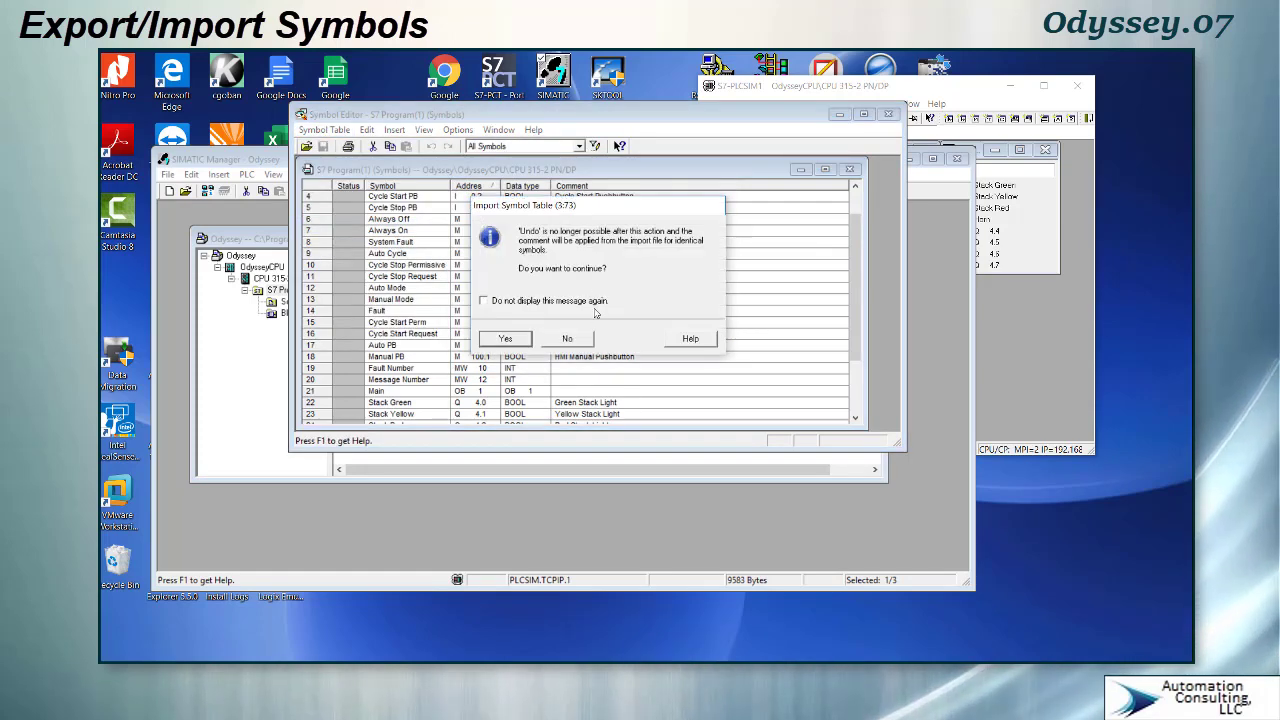
pyautogui.click(506, 339)
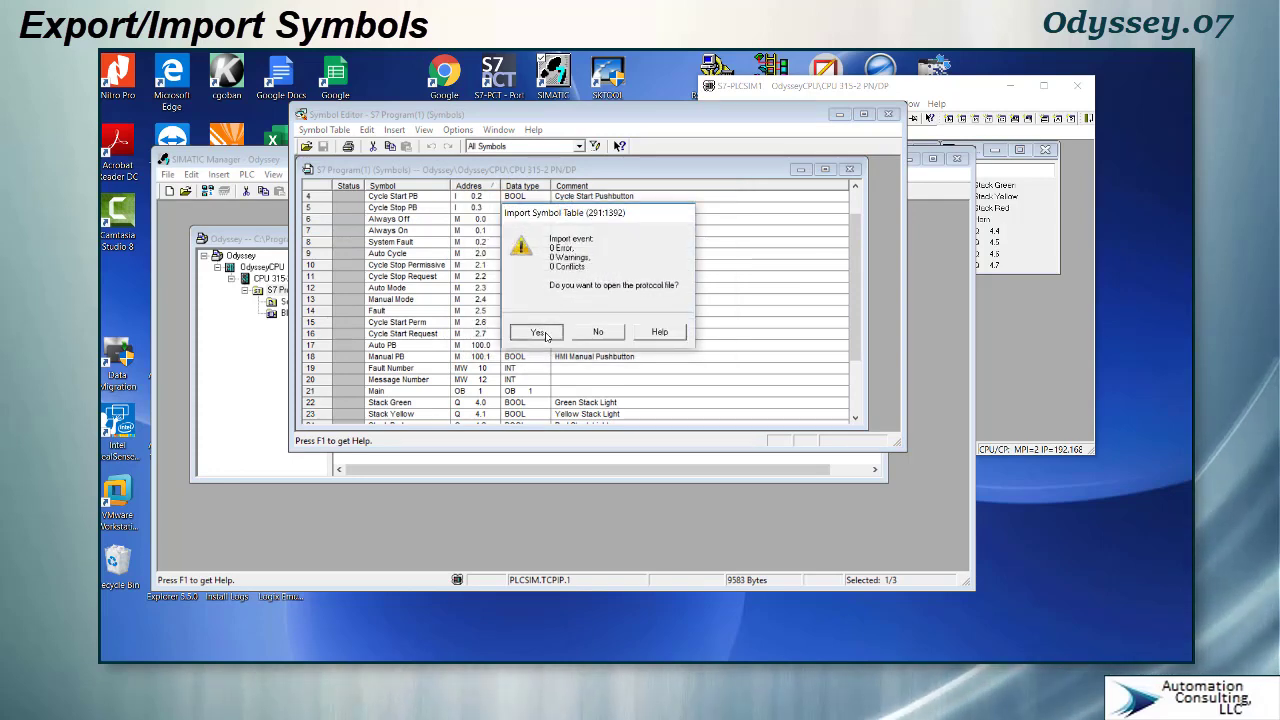
pyautogui.click(538, 333)
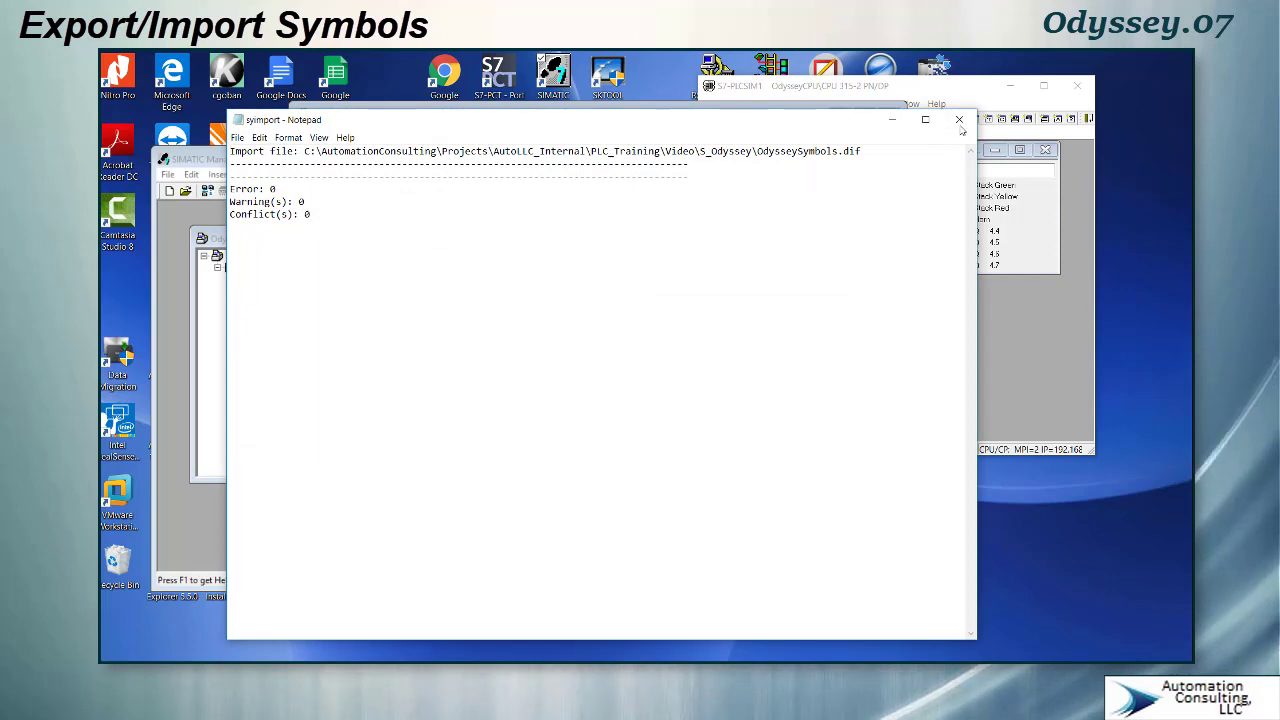
pyautogui.click(960, 121)
# Look through the symbol table for the imported HMI pushbutton symbols and save the table
pyautogui.scroll(-6, 853, 404)
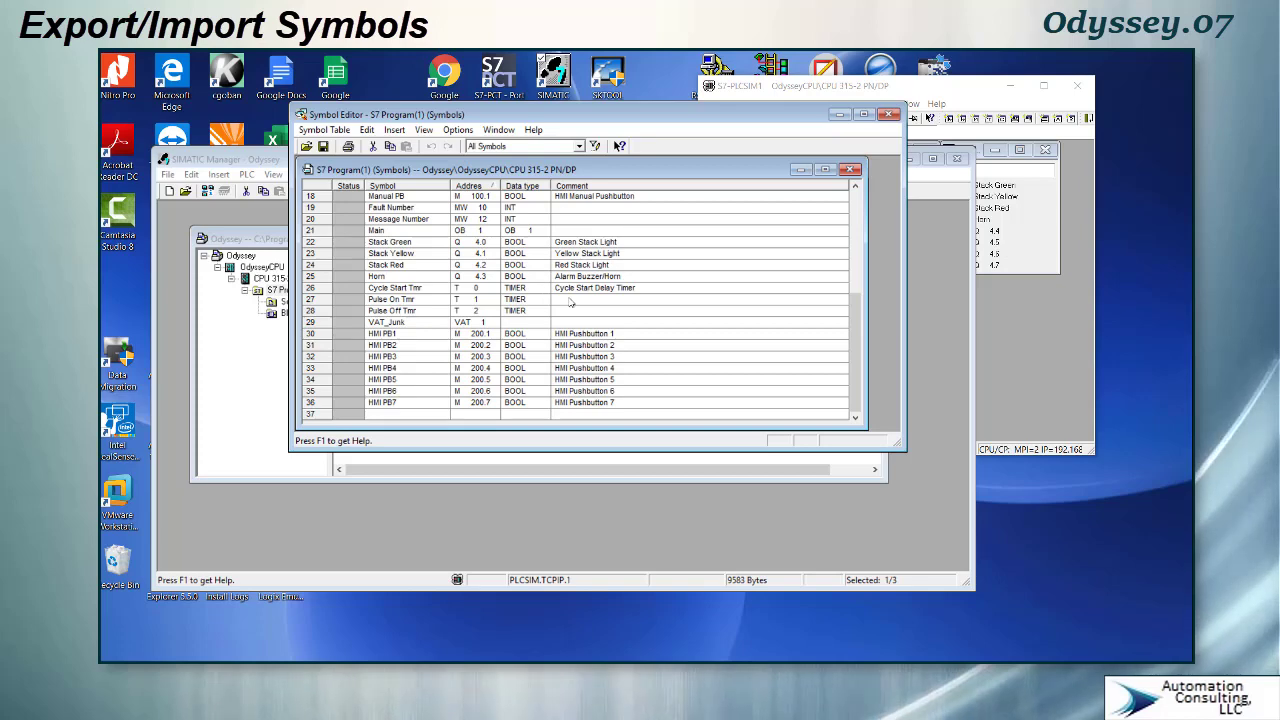
pyautogui.scroll(4, 567, 302)
pyautogui.scroll(1, 567, 302)
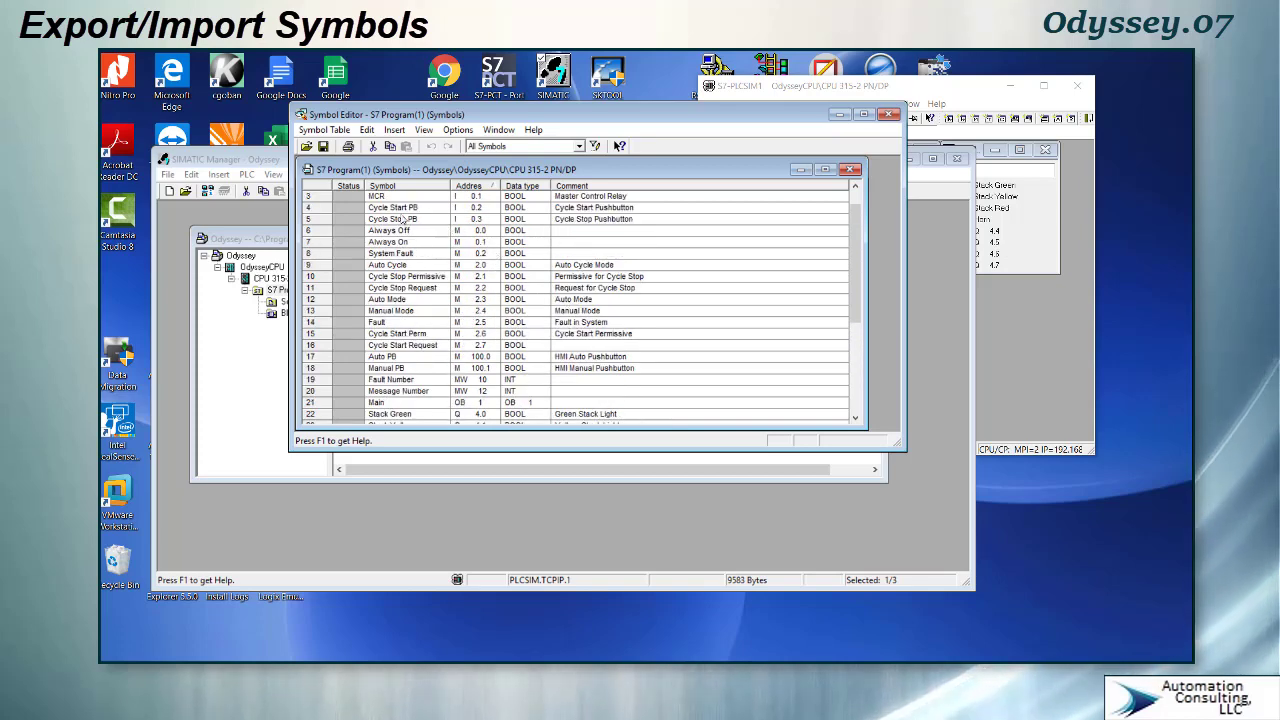
pyautogui.scroll(-2, 407, 332)
pyautogui.scroll(-3, 407, 332)
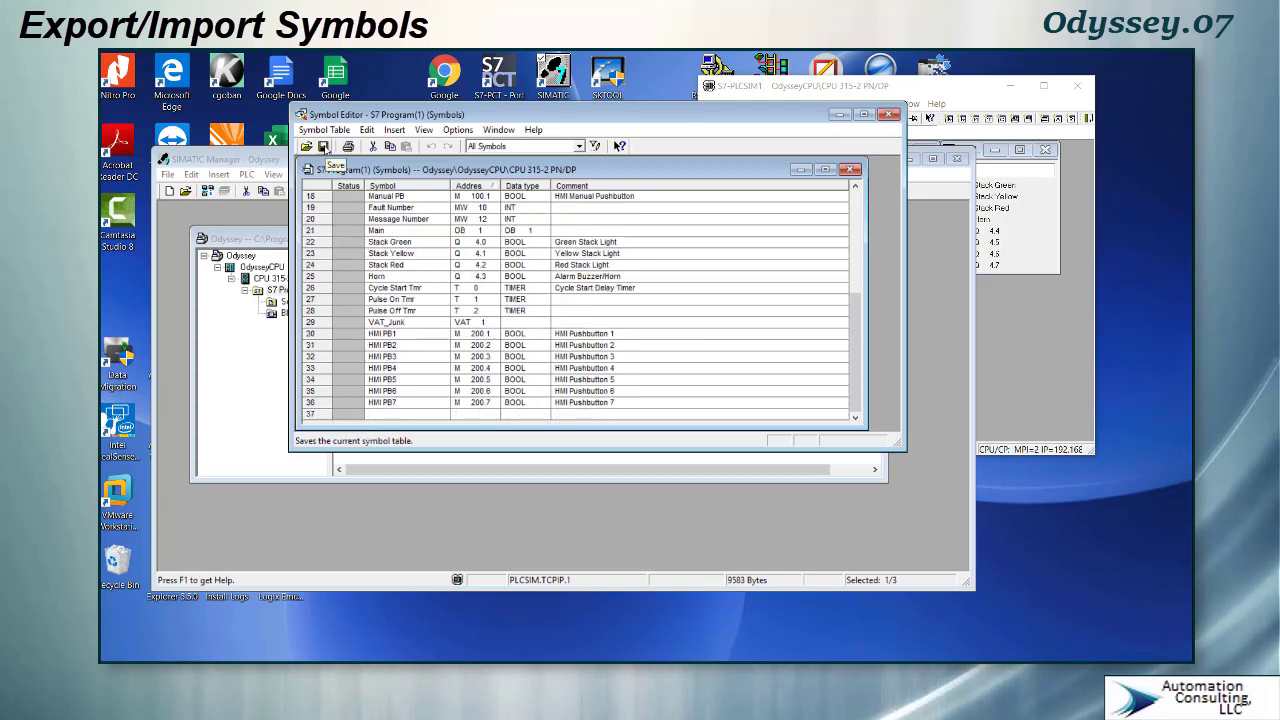
pyautogui.click(323, 147)
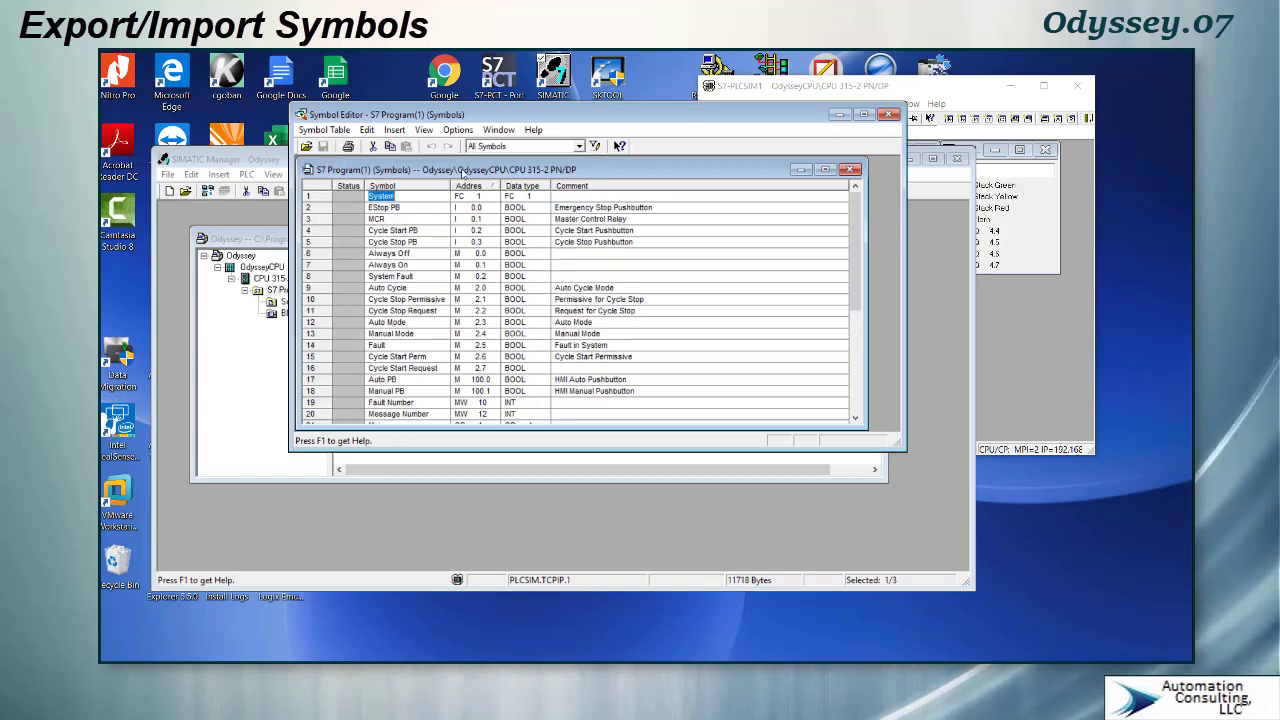
# Bring SIMATIC Manager forward with the blank Excel workbook beside its project window, and select cell B2 in the workbook
pyautogui.moveTo(467, 175); pyautogui.dragTo(479, 172)
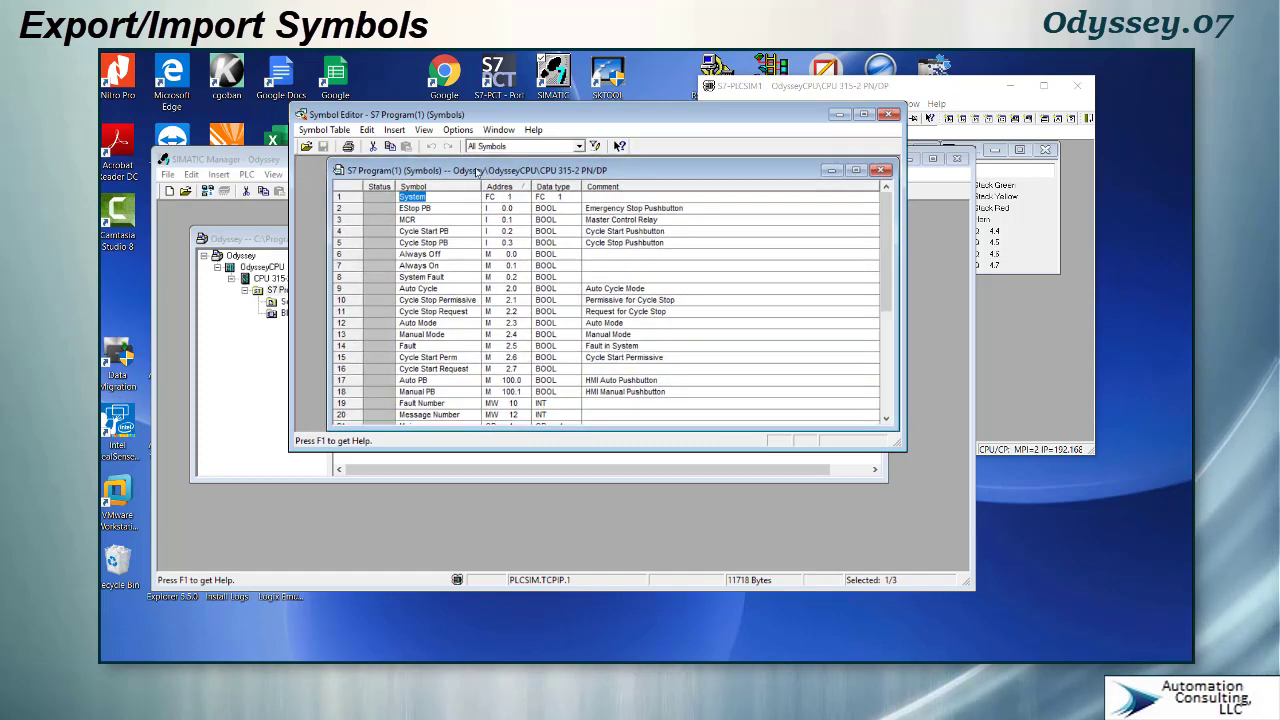
pyautogui.click(254, 161)
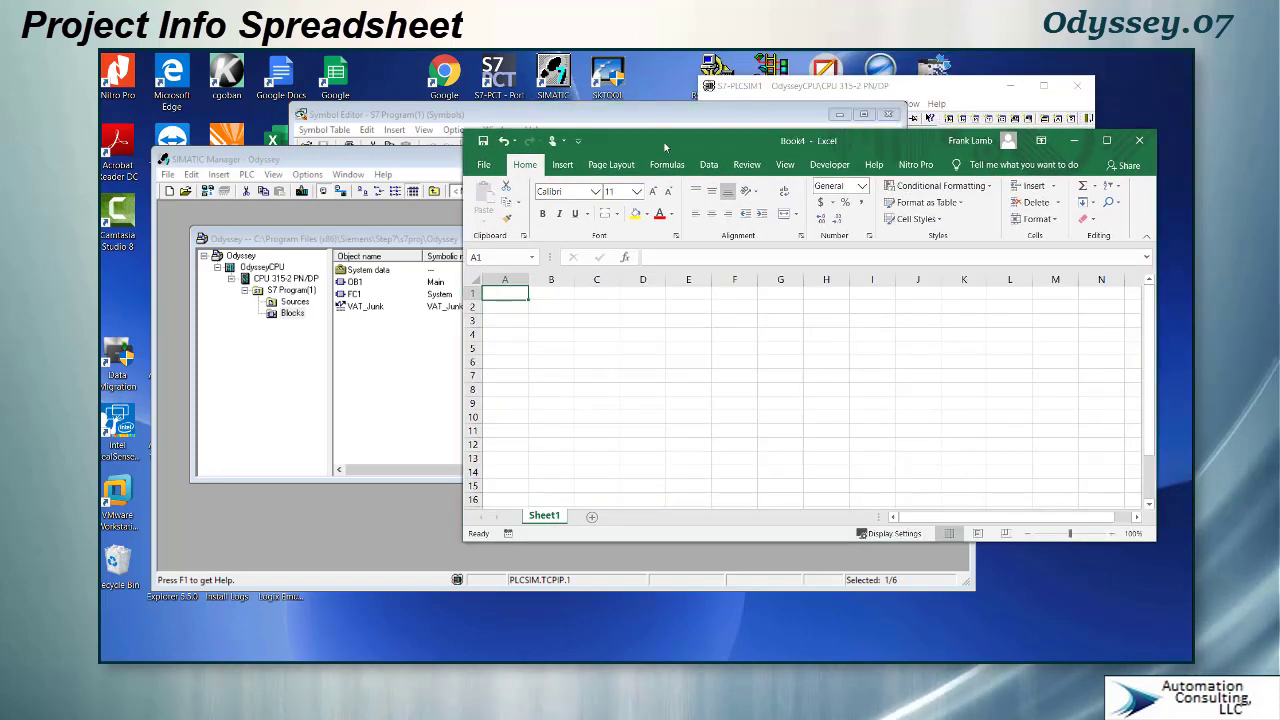
pyautogui.moveTo(681, 148); pyautogui.dragTo(743, 148)
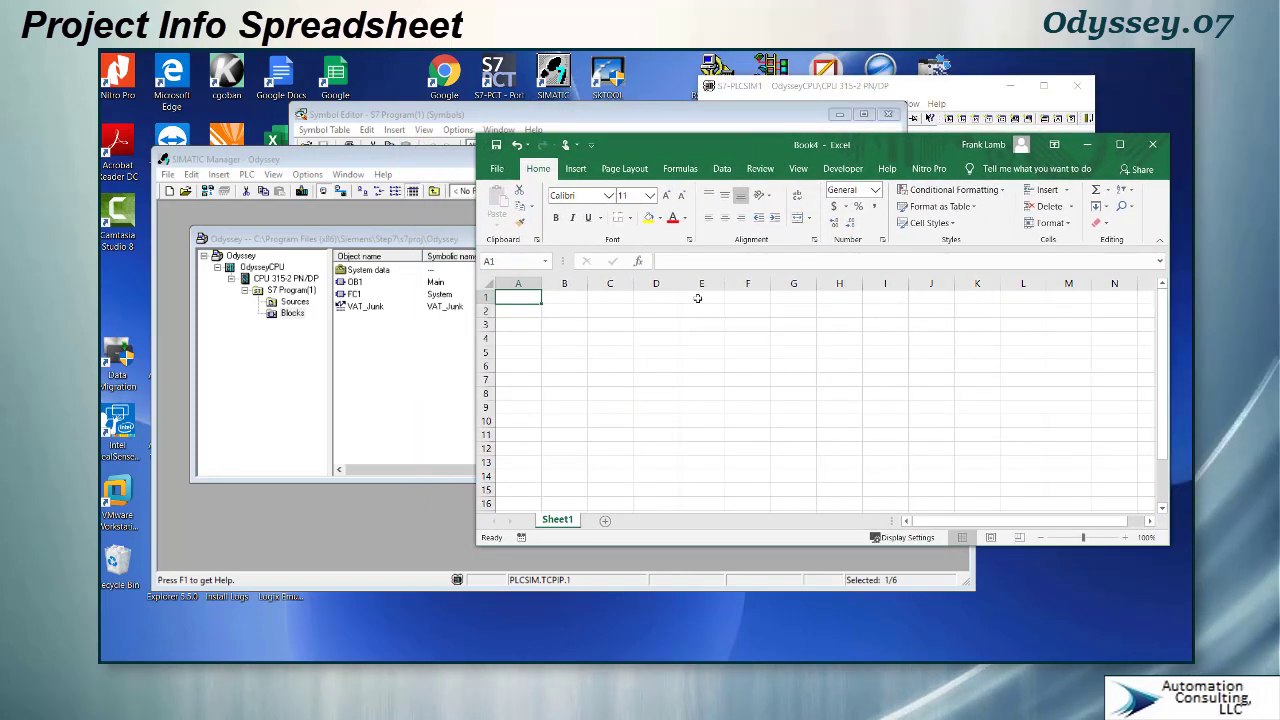
pyautogui.click(572, 314)
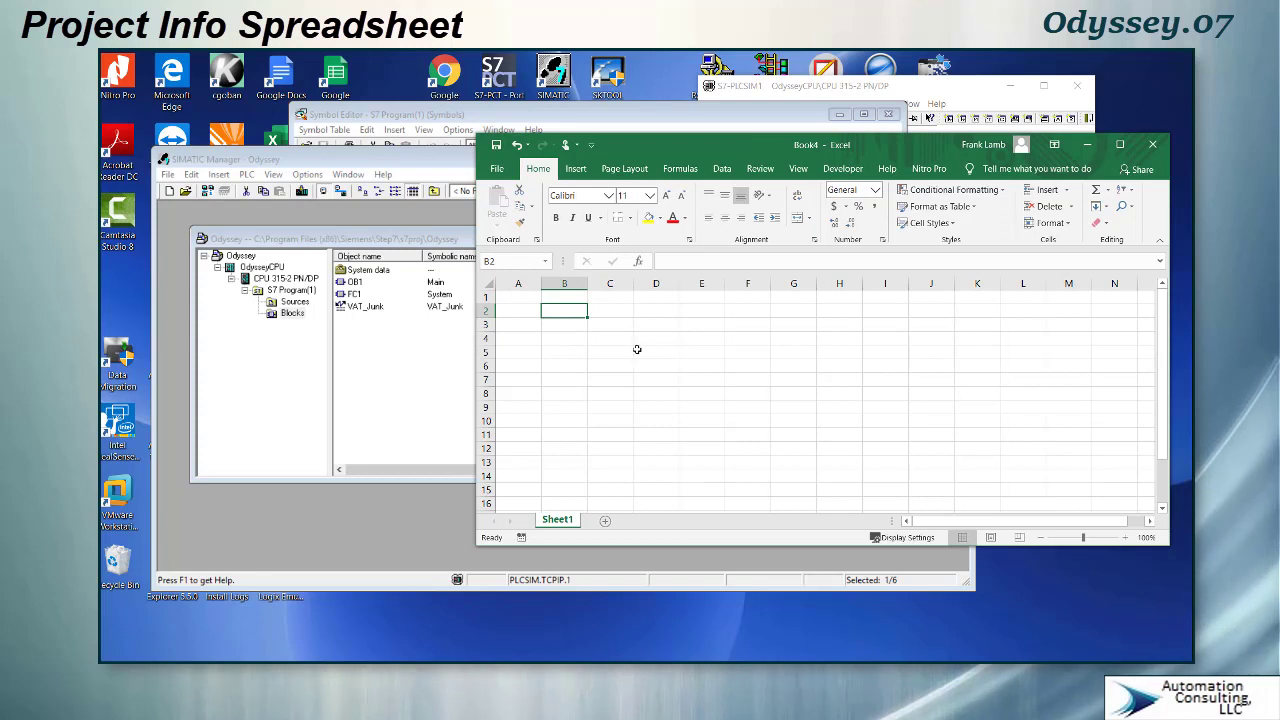